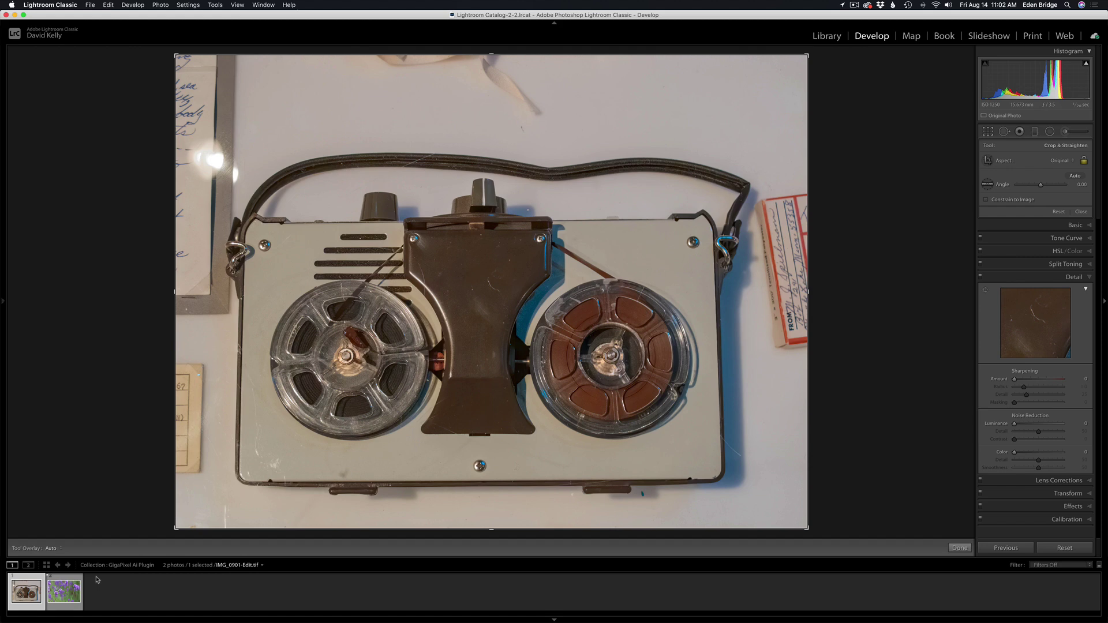
Crop the lavender photo to a tall portrait frame around the two flower heads at its left side
click(68, 597)
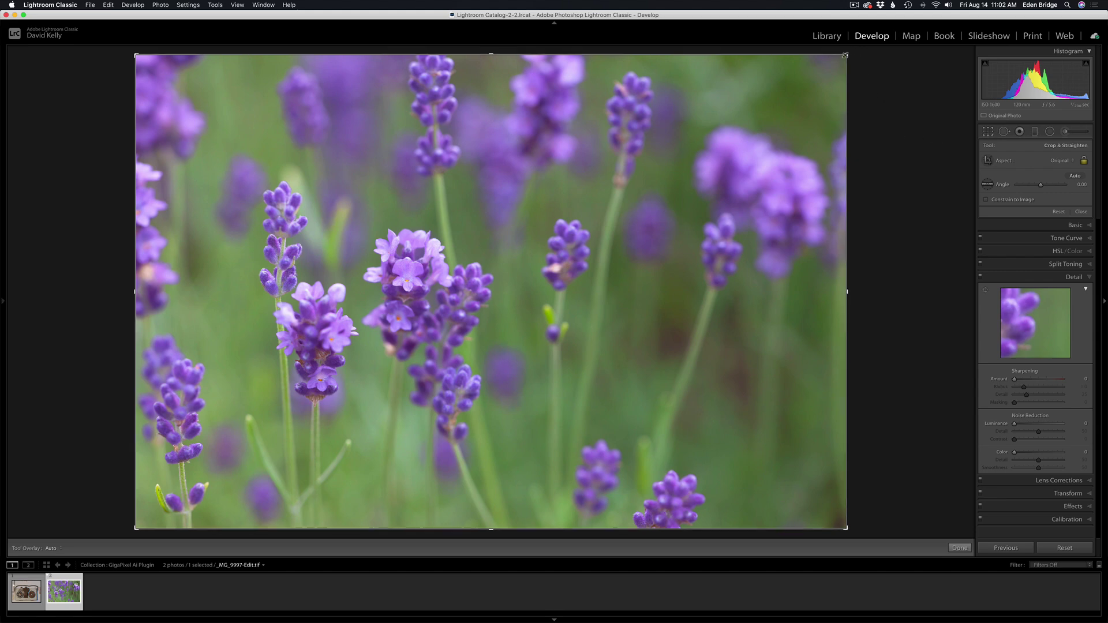
drag(847, 55, 697, 164)
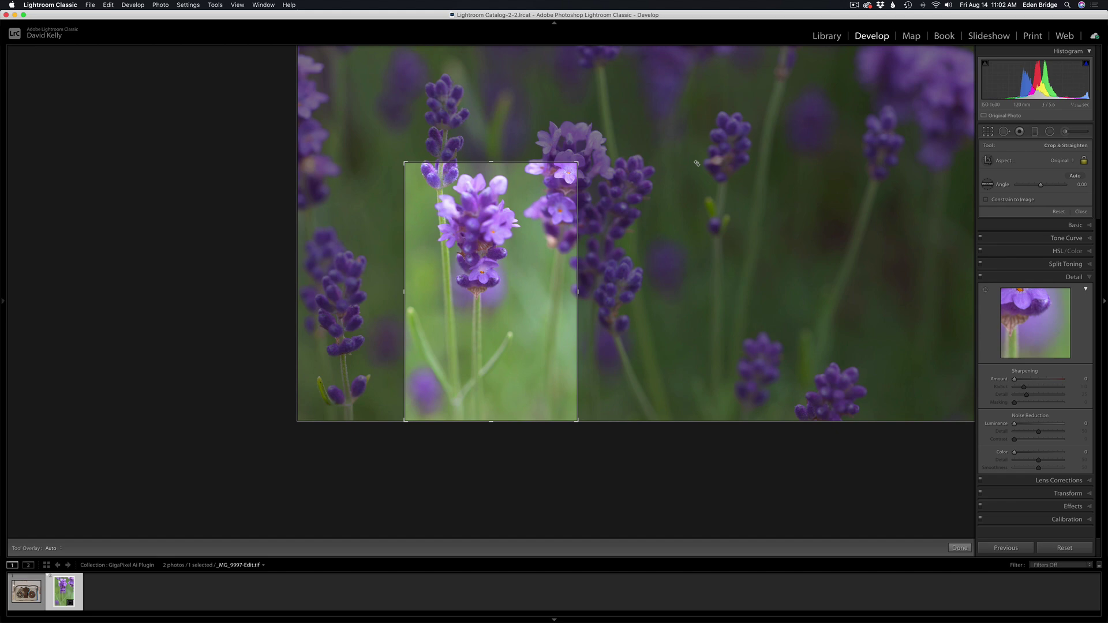
drag(543, 215, 534, 360)
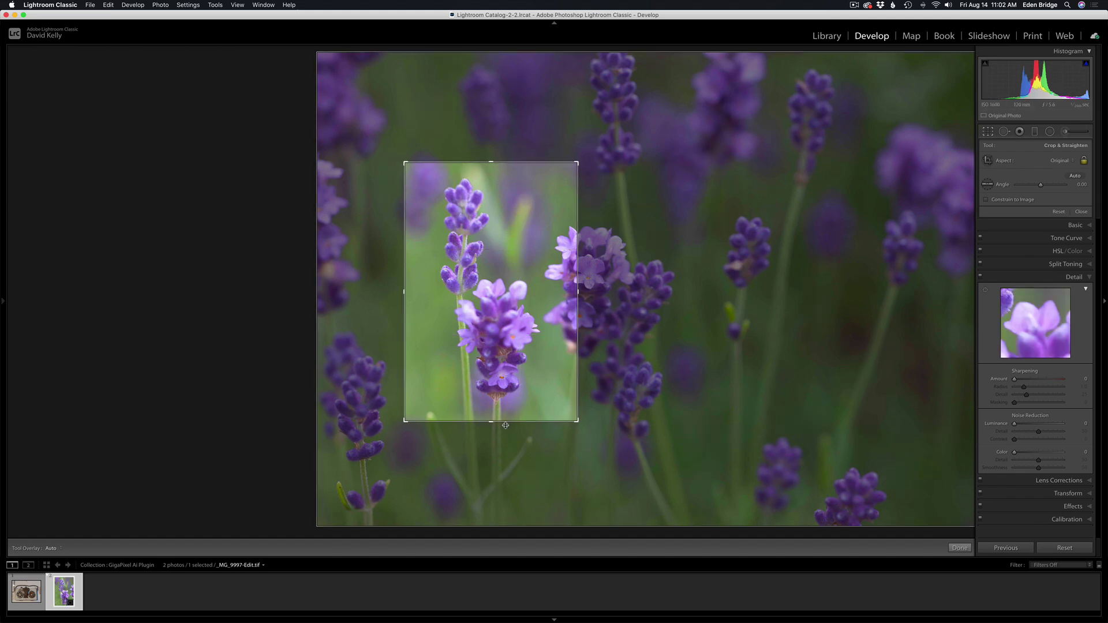
drag(492, 420, 492, 413)
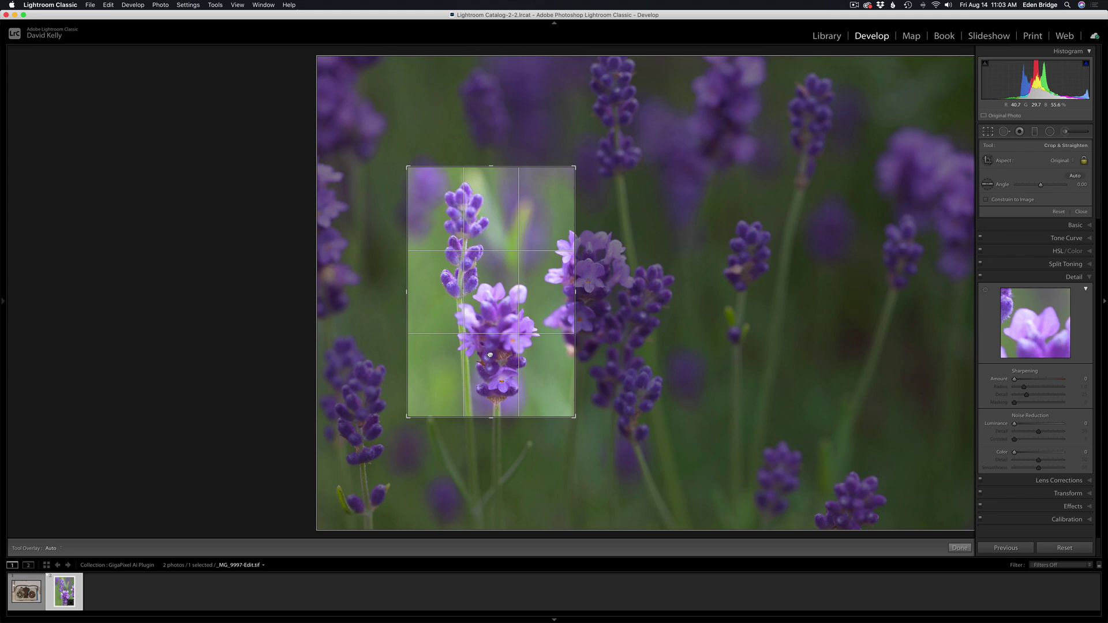
drag(491, 353, 491, 356)
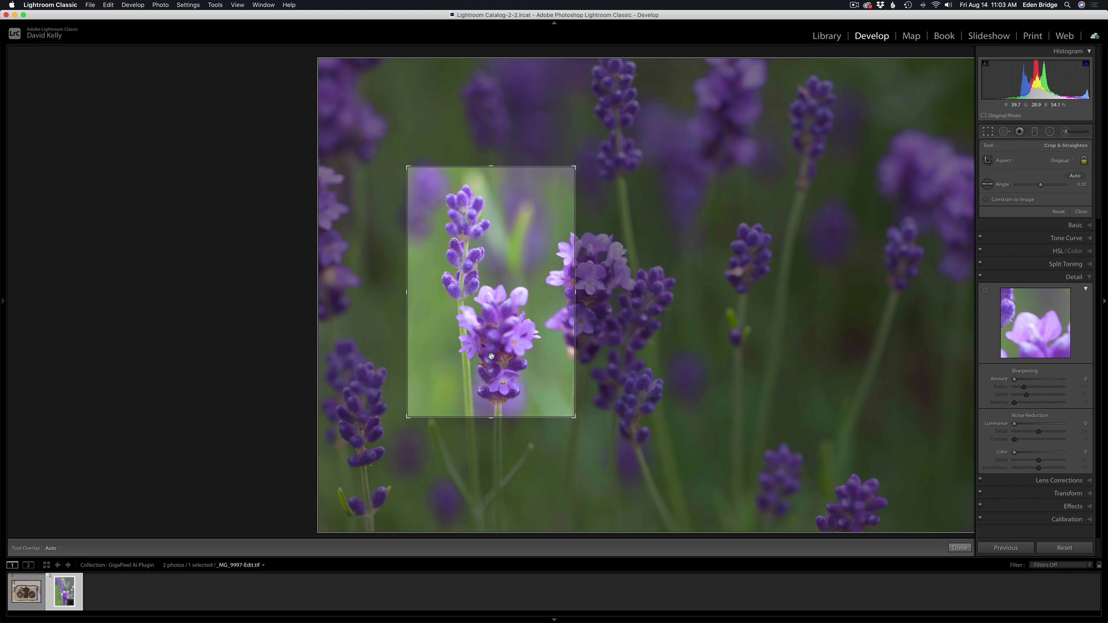
key(Return)
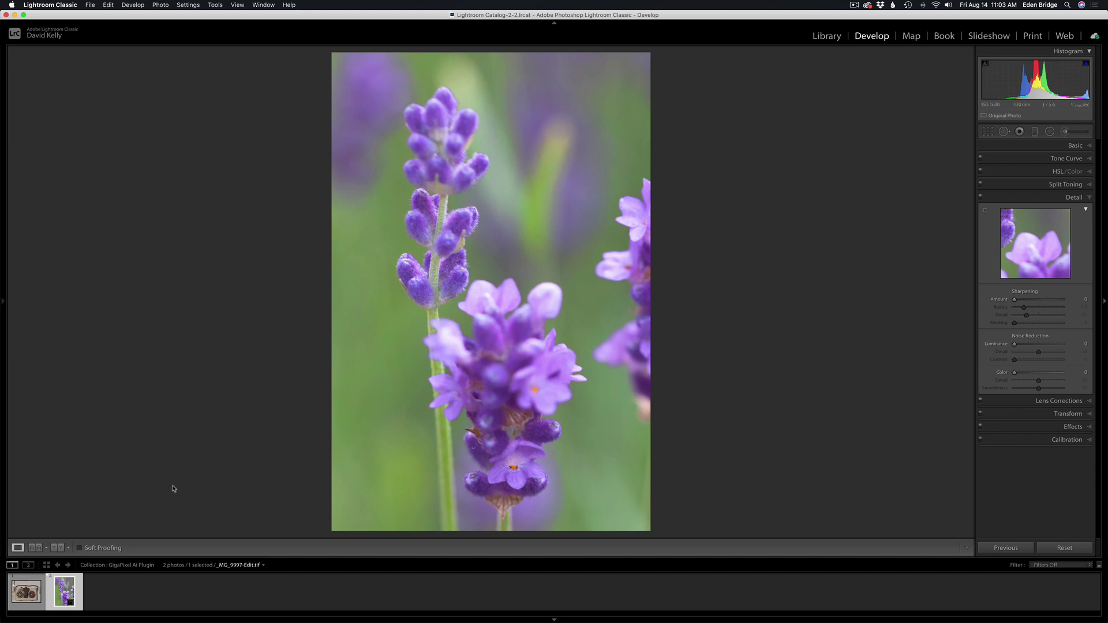
Crop the tape recorder photo to the brown central cover and the inner parts of both reels
click(26, 591)
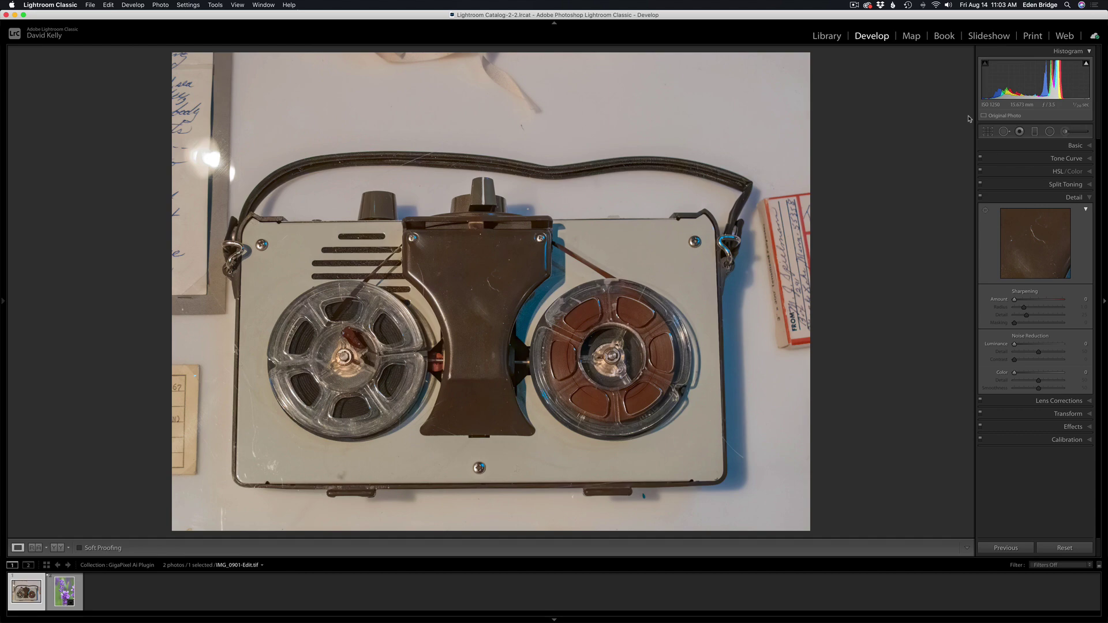
click(988, 131)
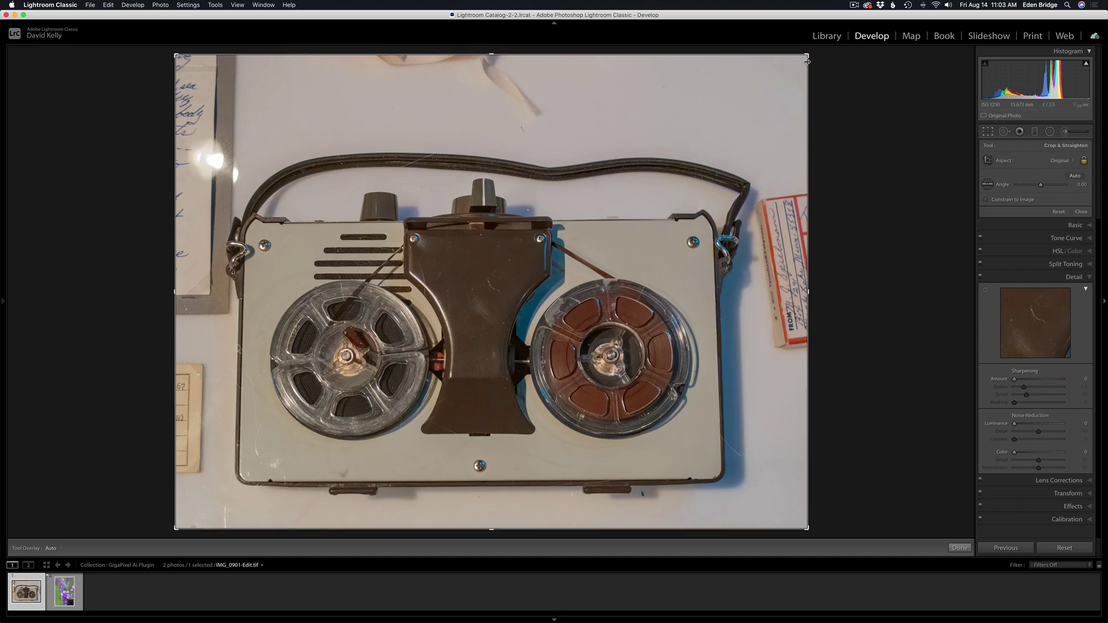
drag(807, 60, 722, 166)
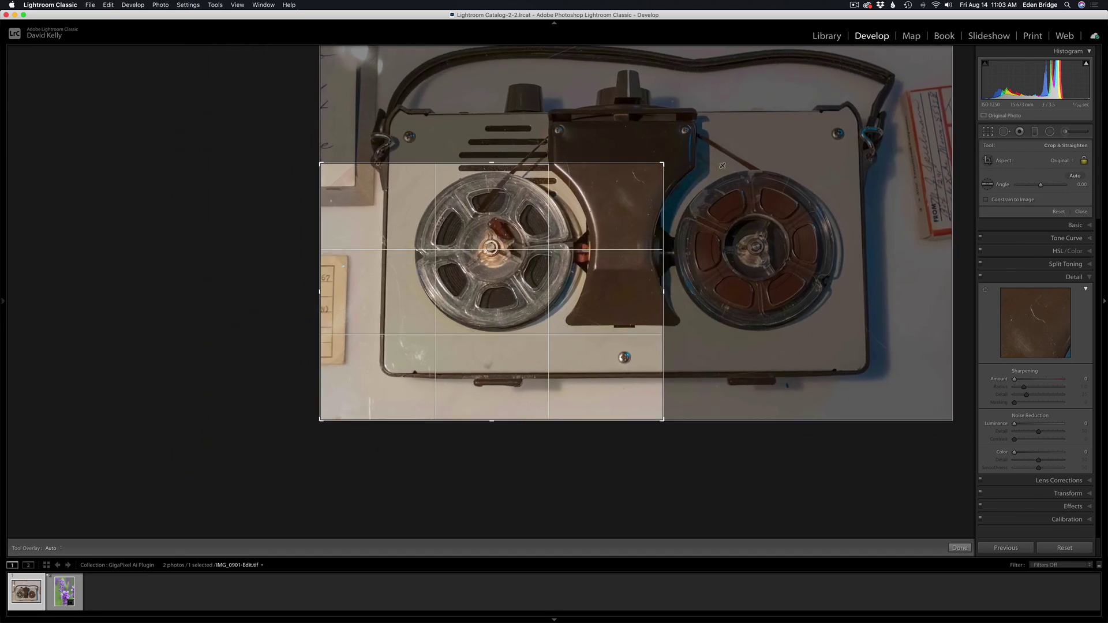
drag(591, 269, 470, 317)
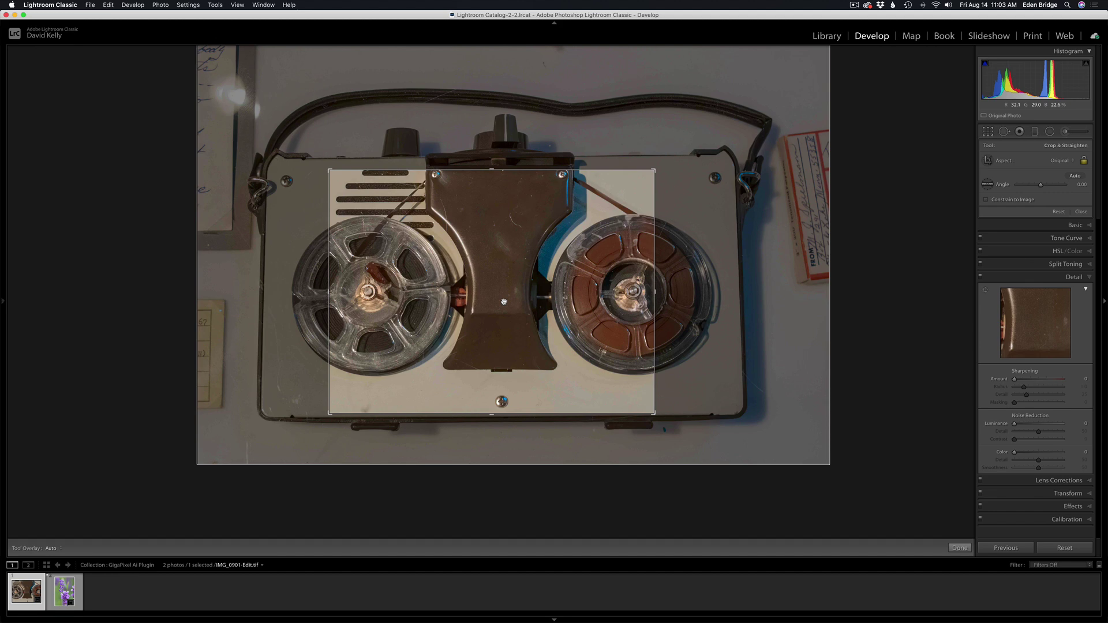
key(Return)
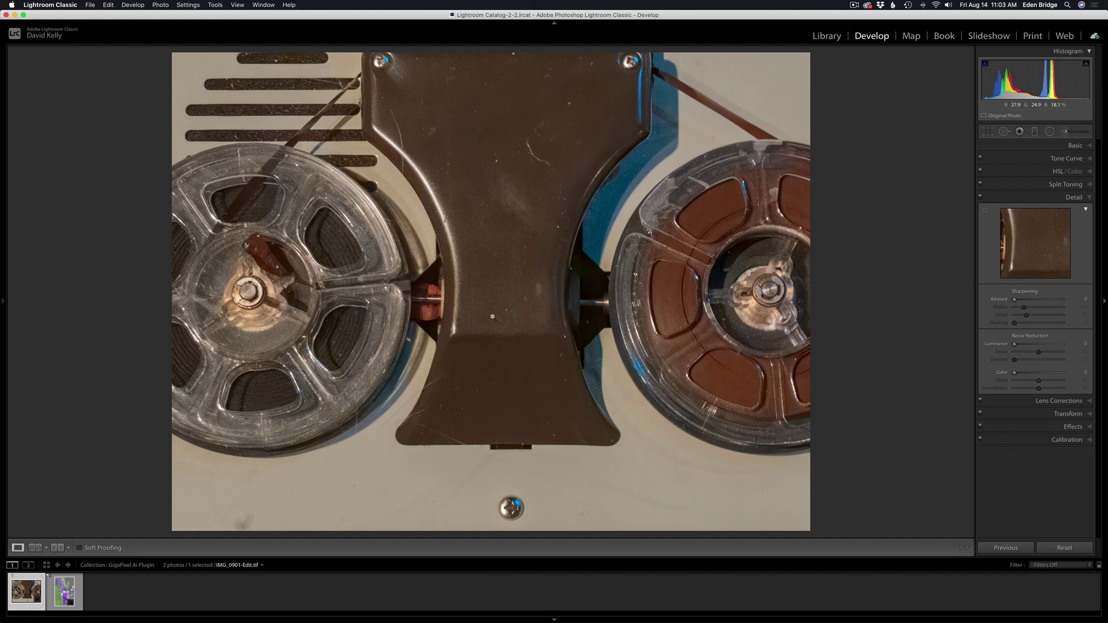
Send both photos to Topaz Gigapixel AI as uncompressed 16-bit ProPhoto RGB TIFF copies with Lightroom adjustments at resolution 300
super+click(62, 591)
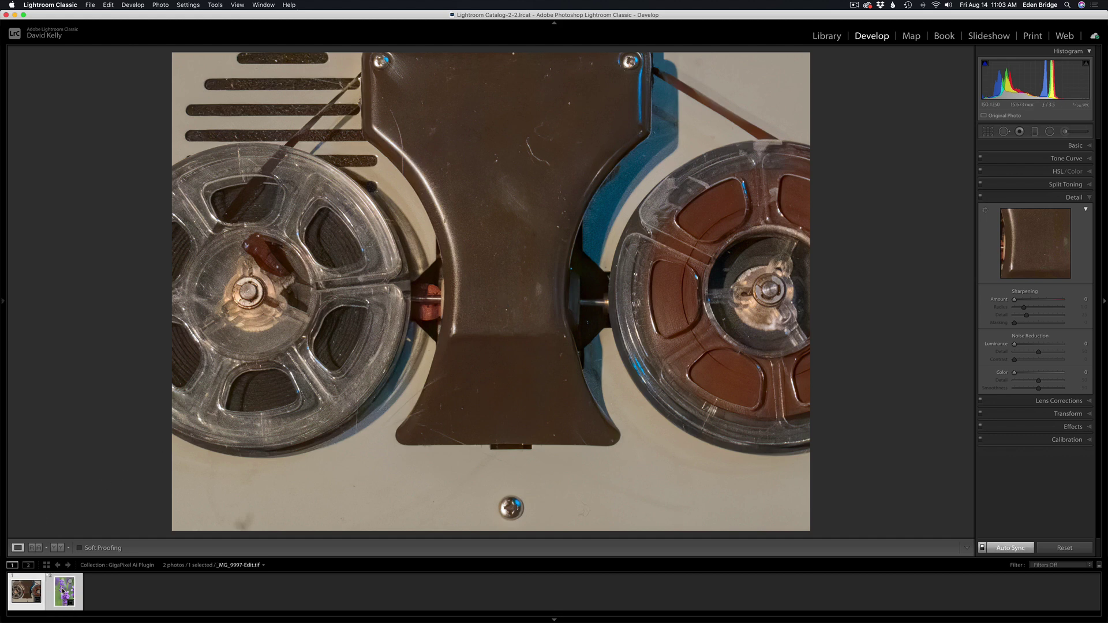
right_click(62, 592)
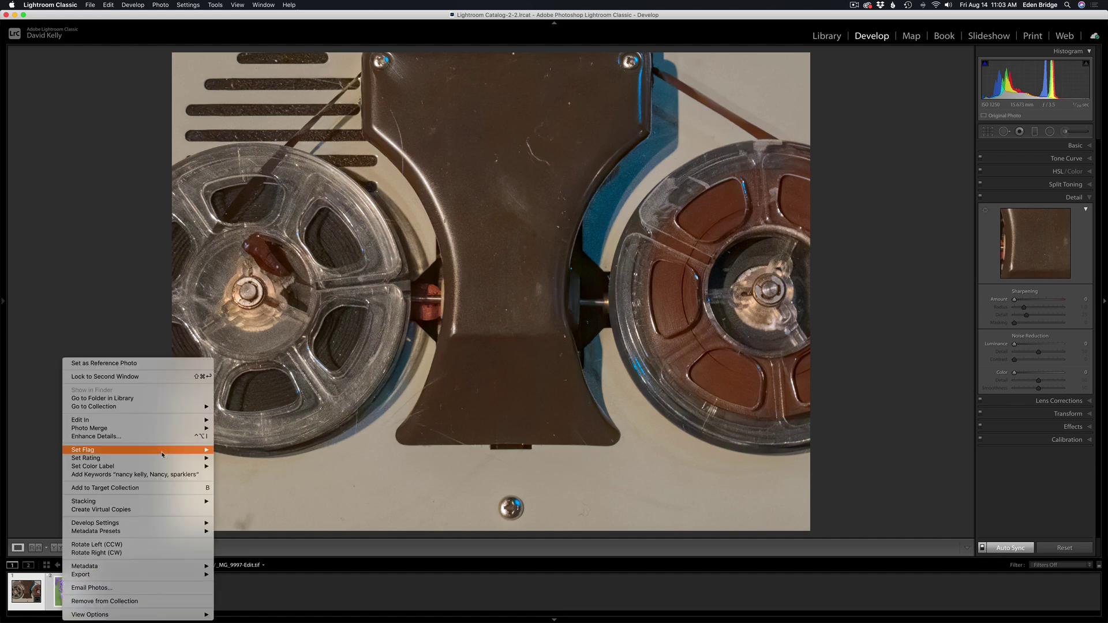
mouse_move(123, 422)
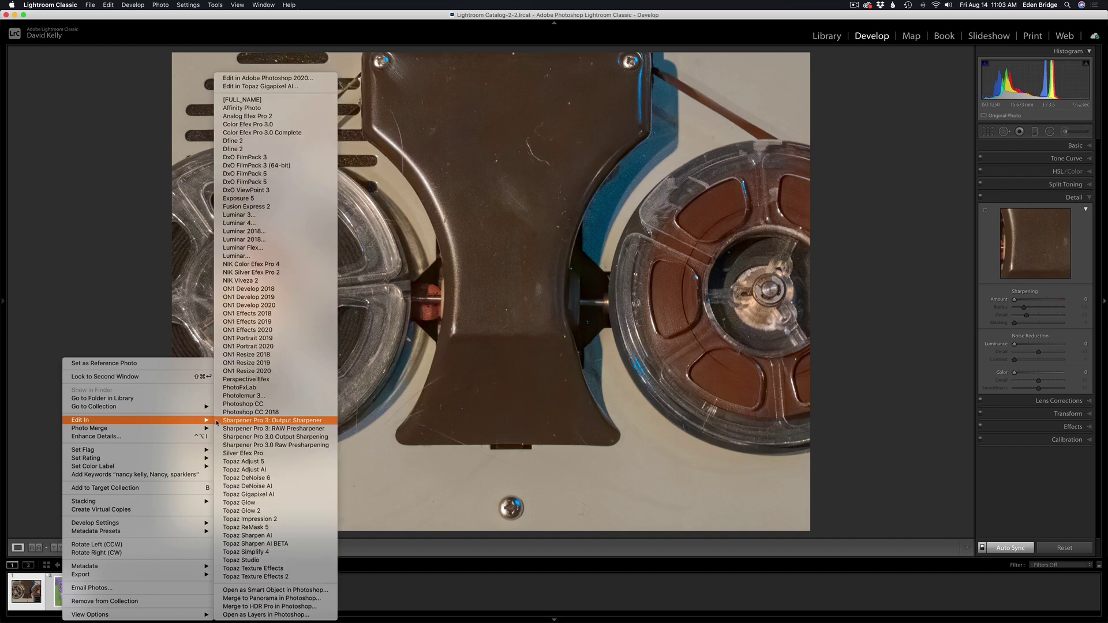
click(268, 495)
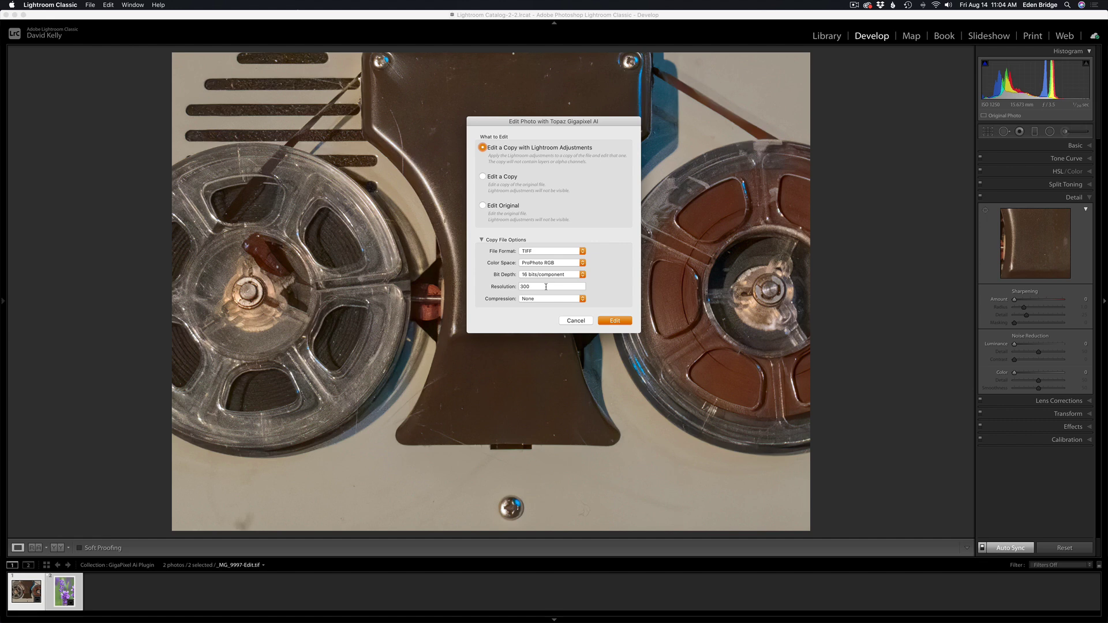
click(615, 321)
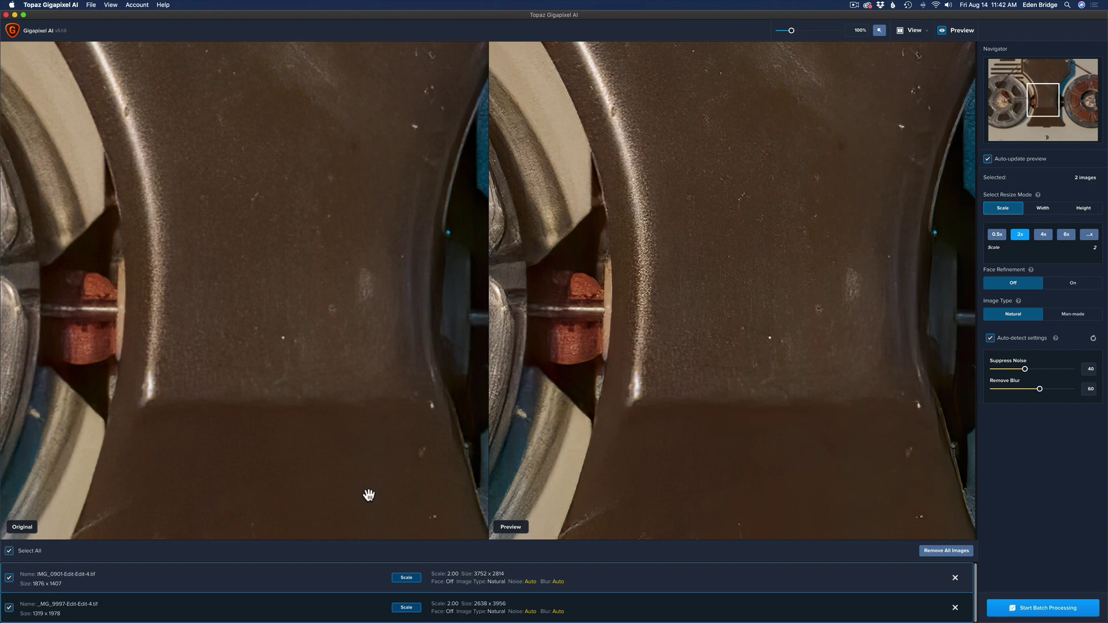
Inspect the preview around the tape recorder's left reel and set the scale of both images to 4x
drag(175, 254, 496, 236)
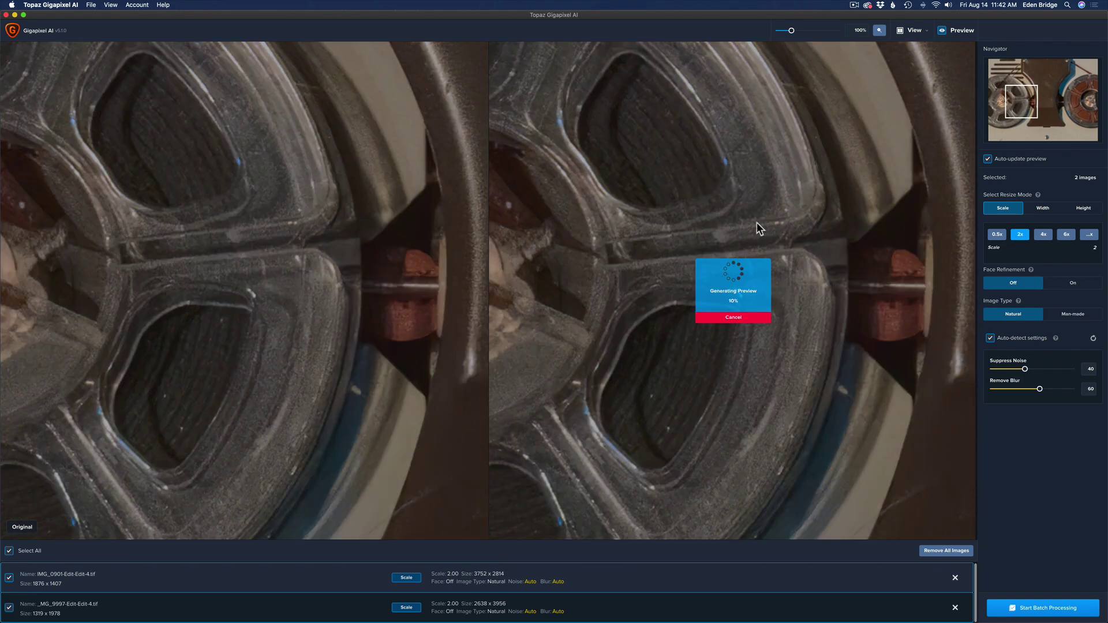
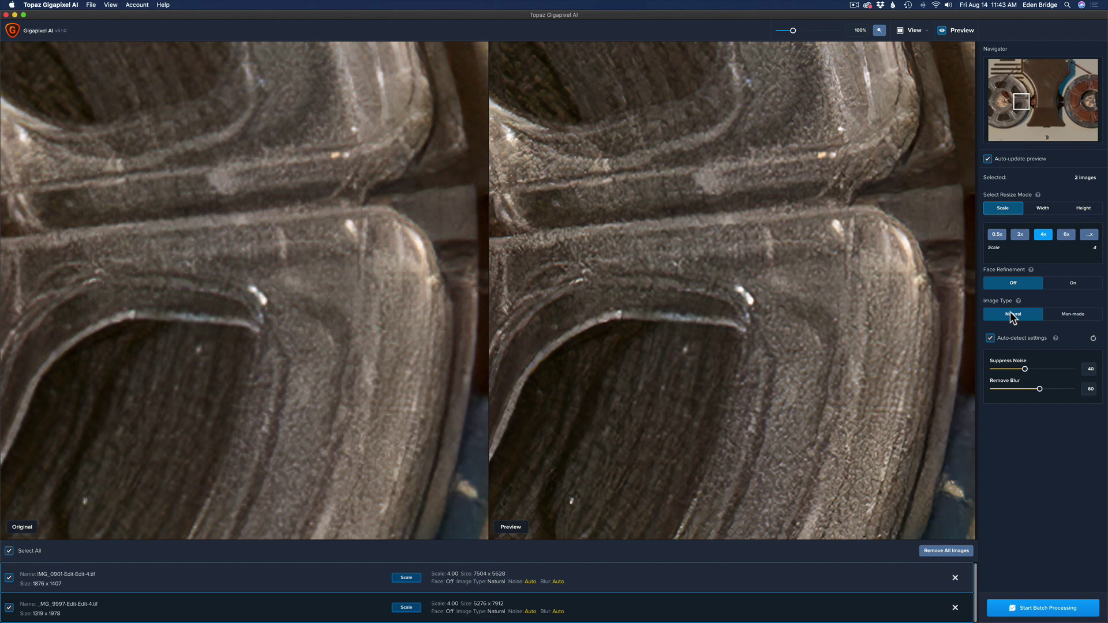
Deselect all images, preview the lavender and tape recorder photos individually, and set the recorder's image type to Man-made
click(9, 551)
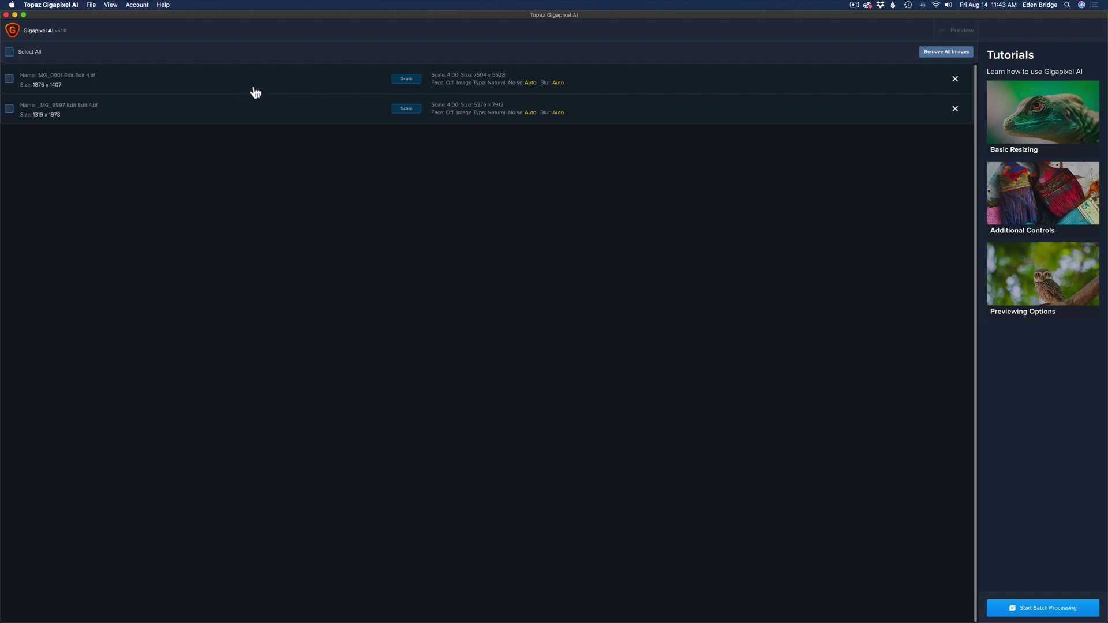
click(249, 112)
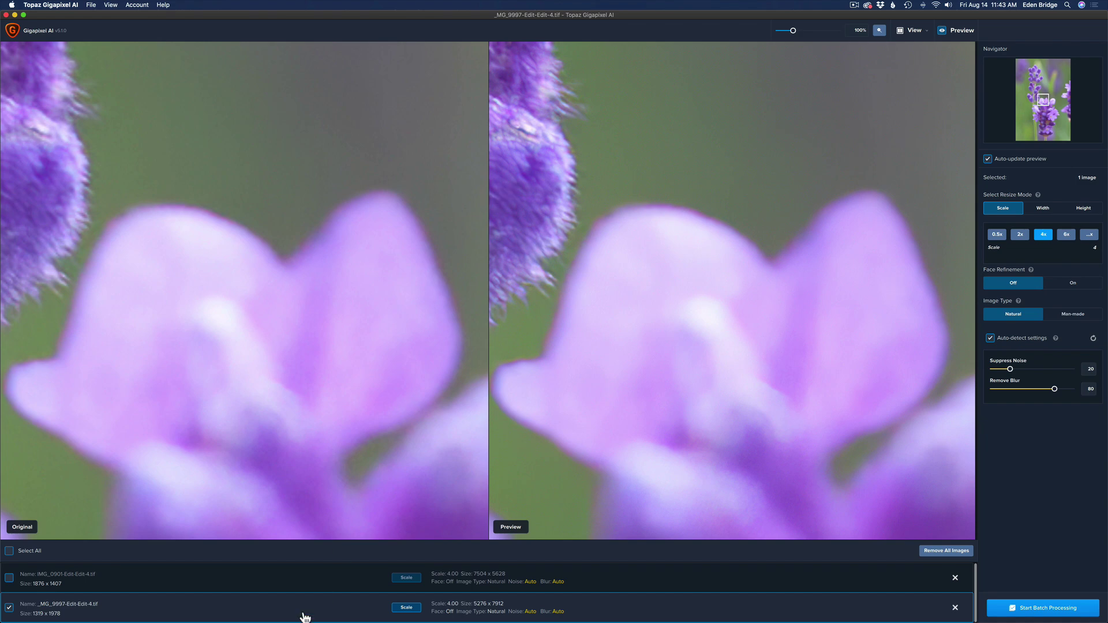
click(207, 584)
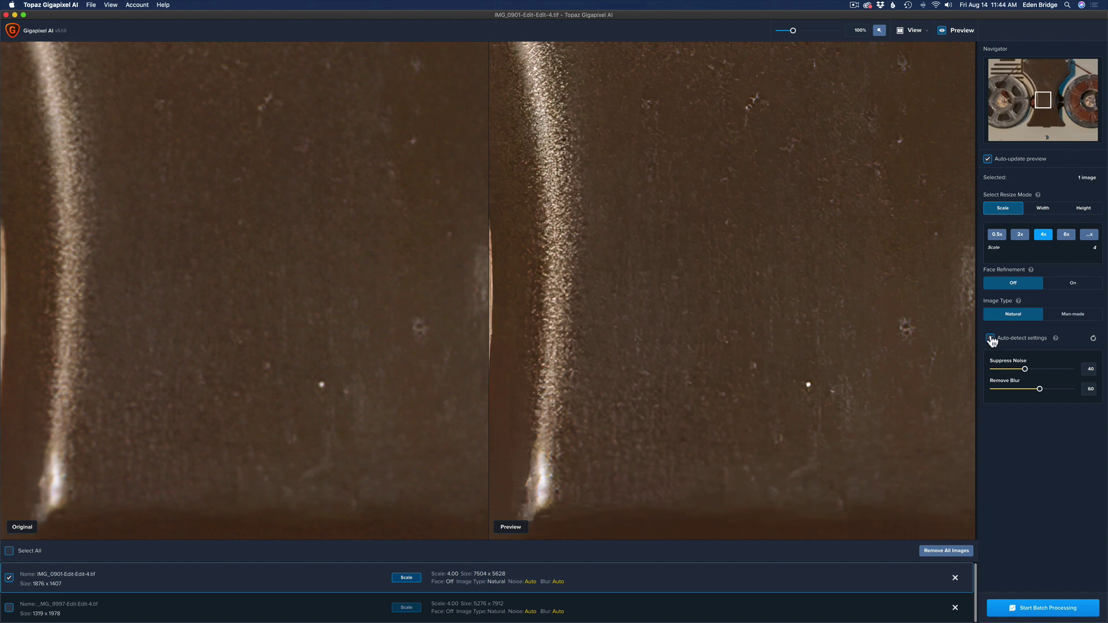
click(1079, 317)
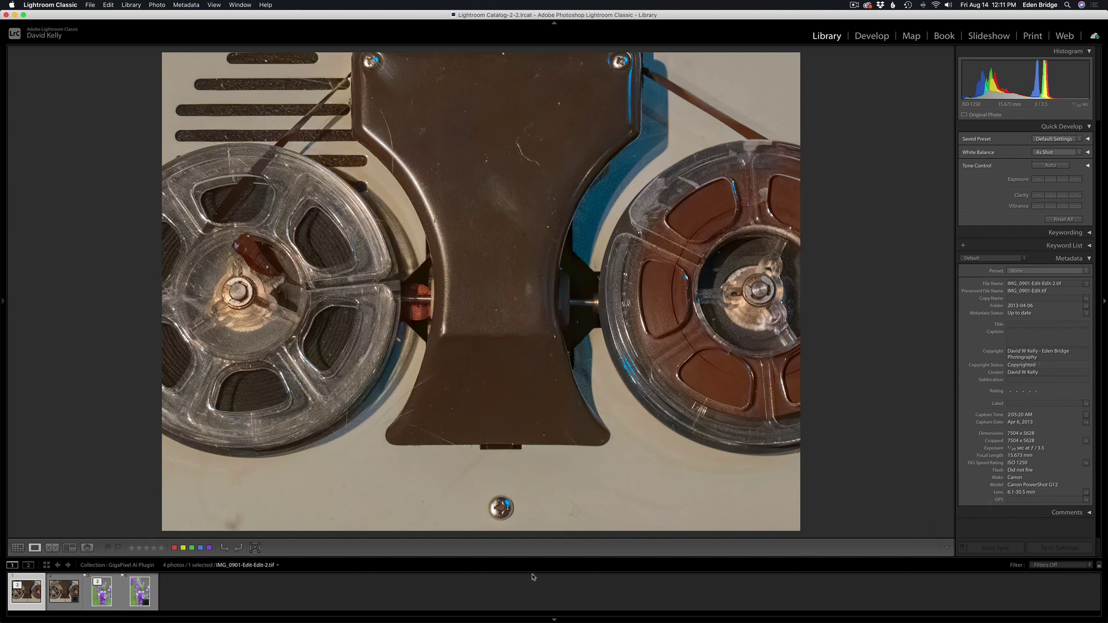
Compare the upscaled lavender photo with its cropped original, both fitted to the screen and magnified
click(108, 592)
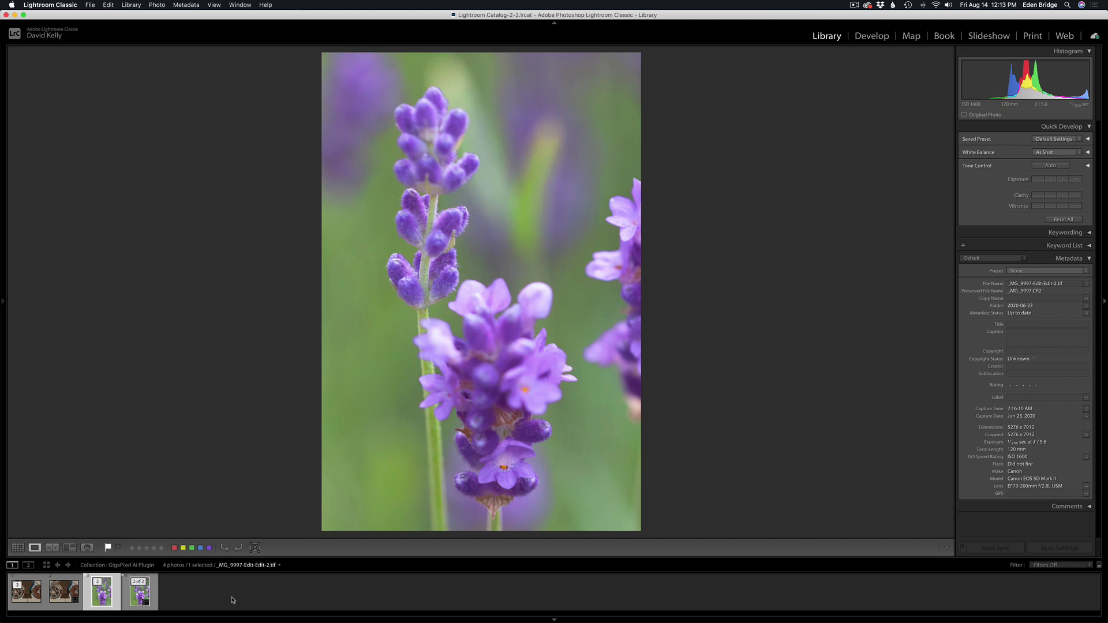
click(138, 596)
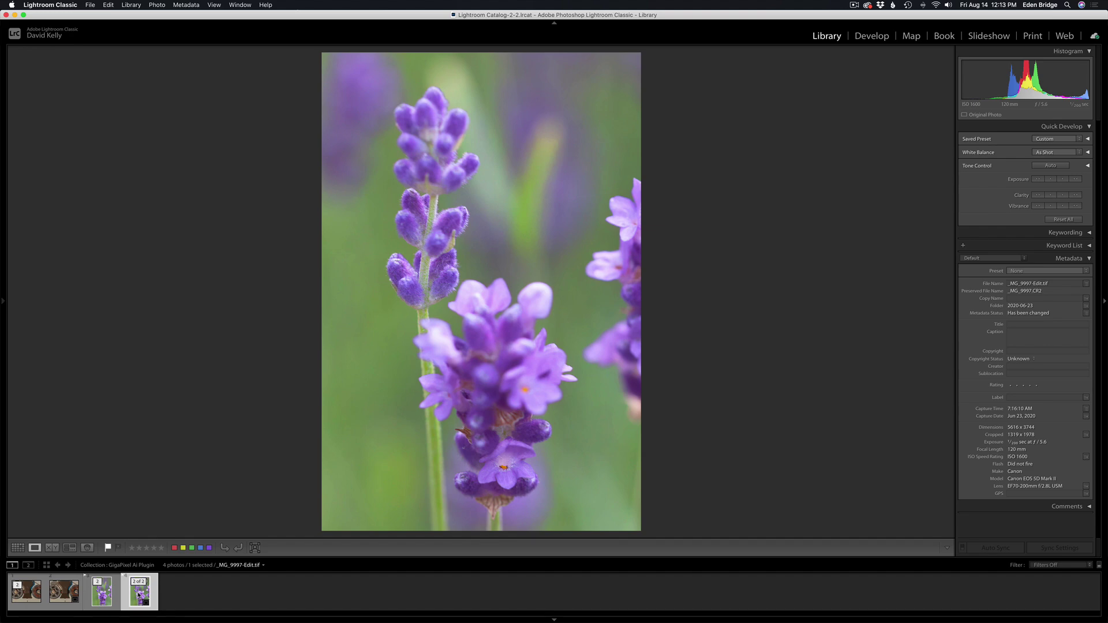
mouse_move(5, 287)
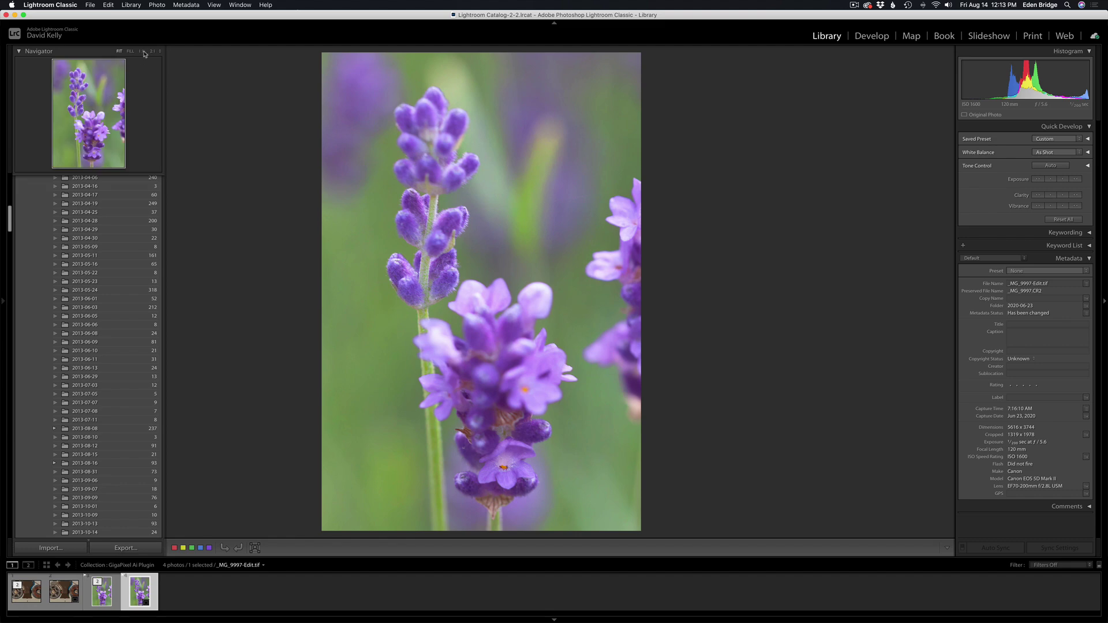
click(154, 52)
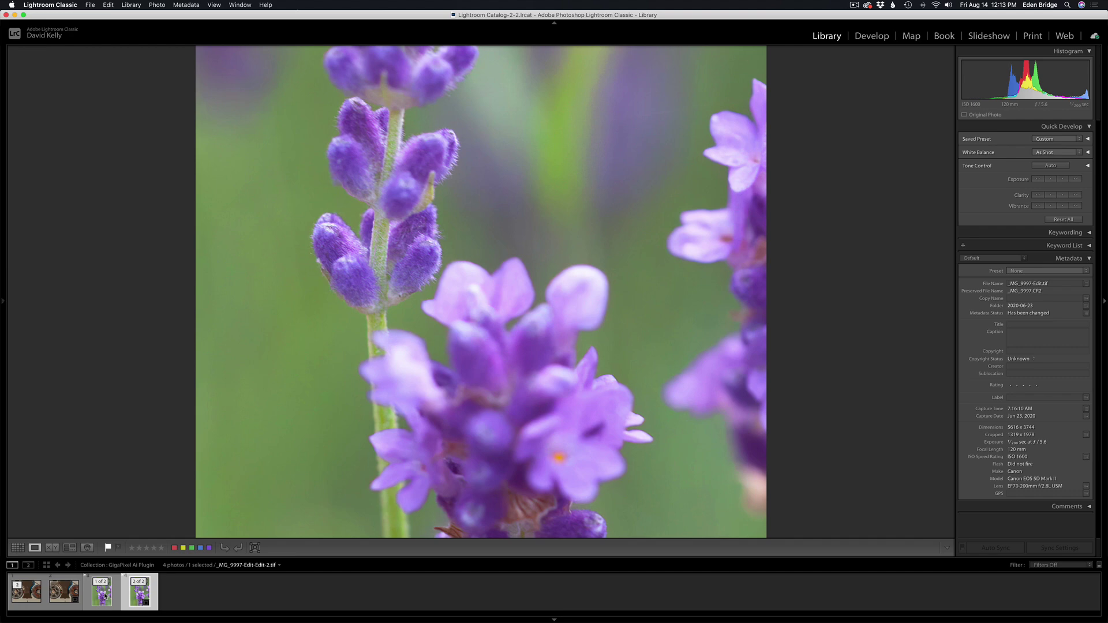
click(104, 596)
drag(522, 207, 506, 260)
click(506, 258)
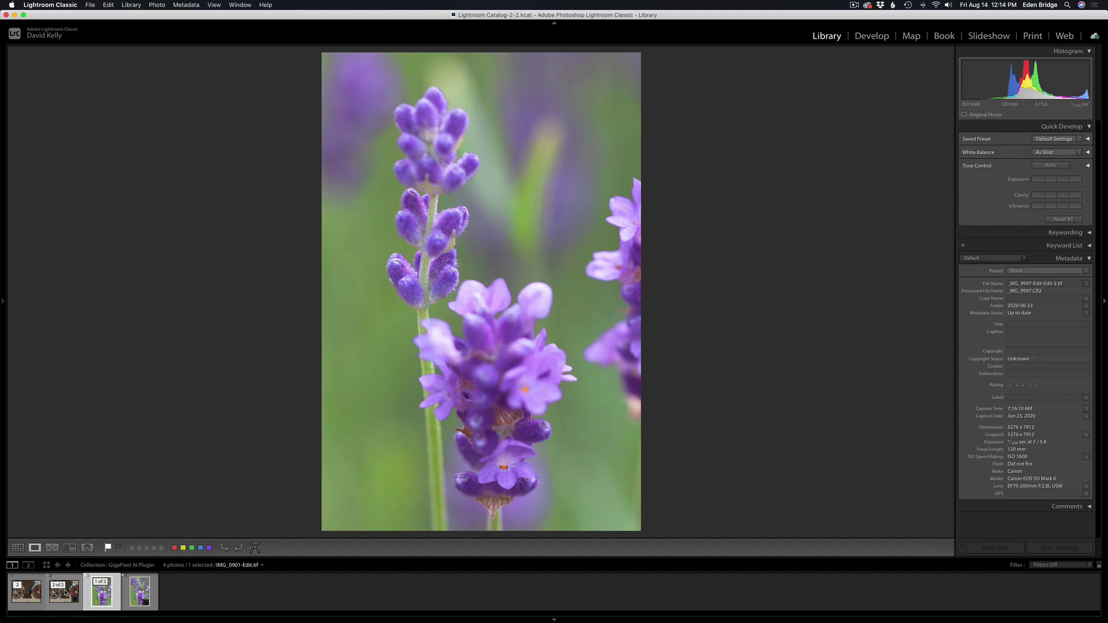
Compare the upscaled tape recorder photo with its cropped original, examining the left reel's hub at high magnification
click(65, 592)
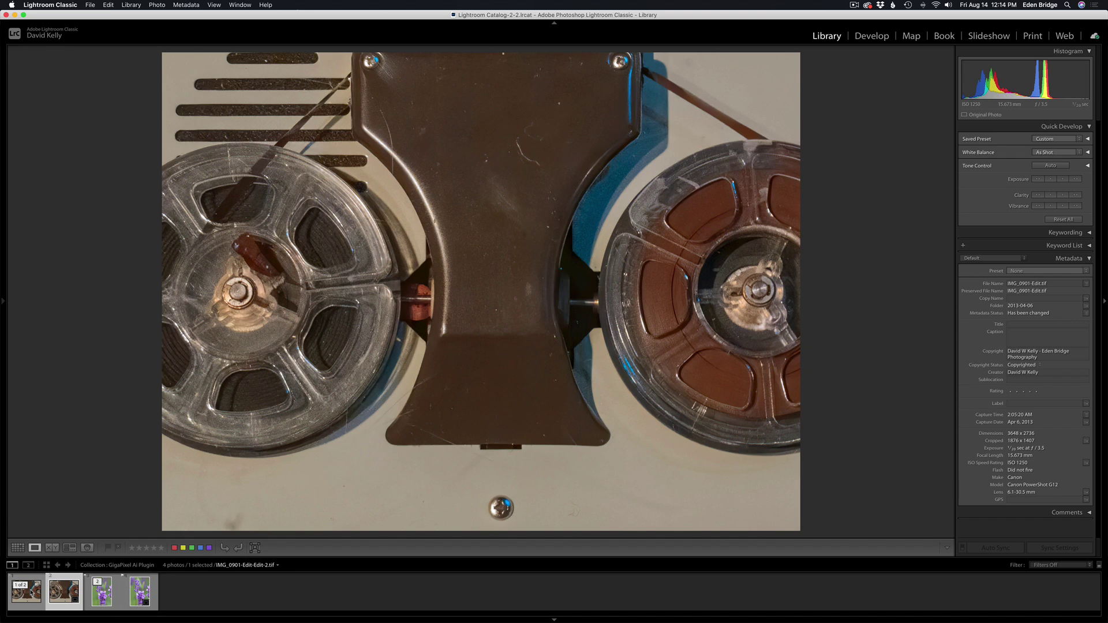
click(29, 590)
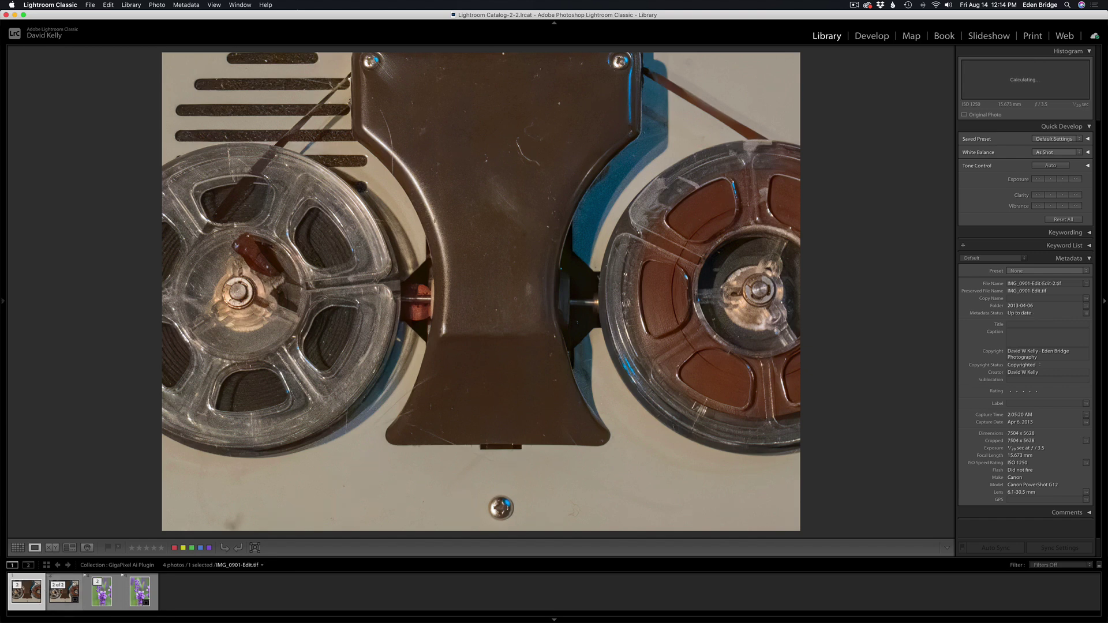
click(59, 594)
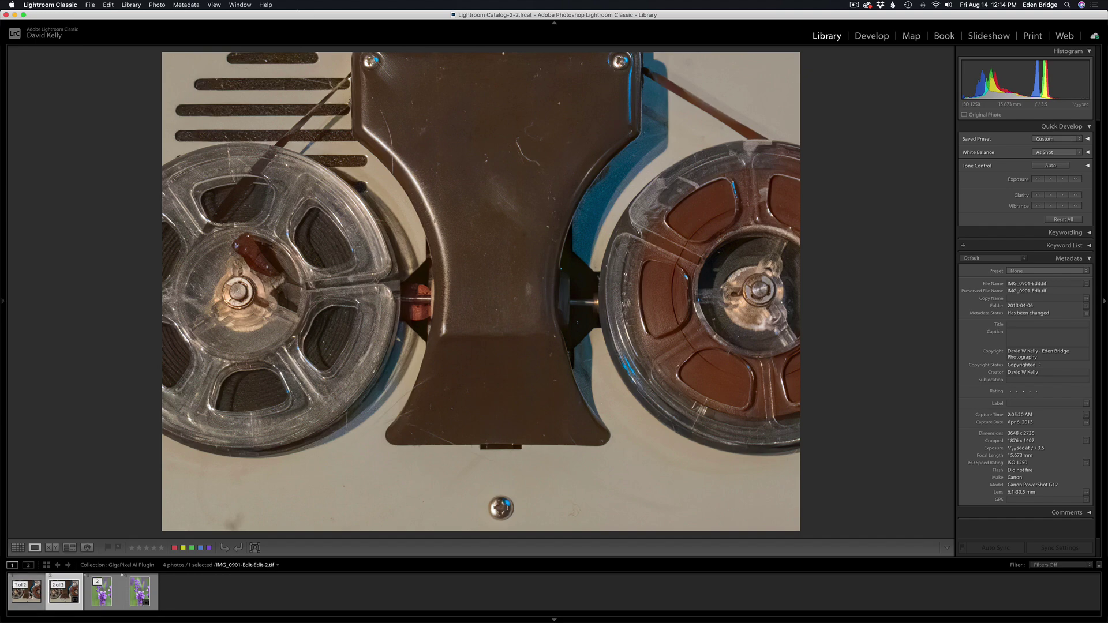
click(30, 595)
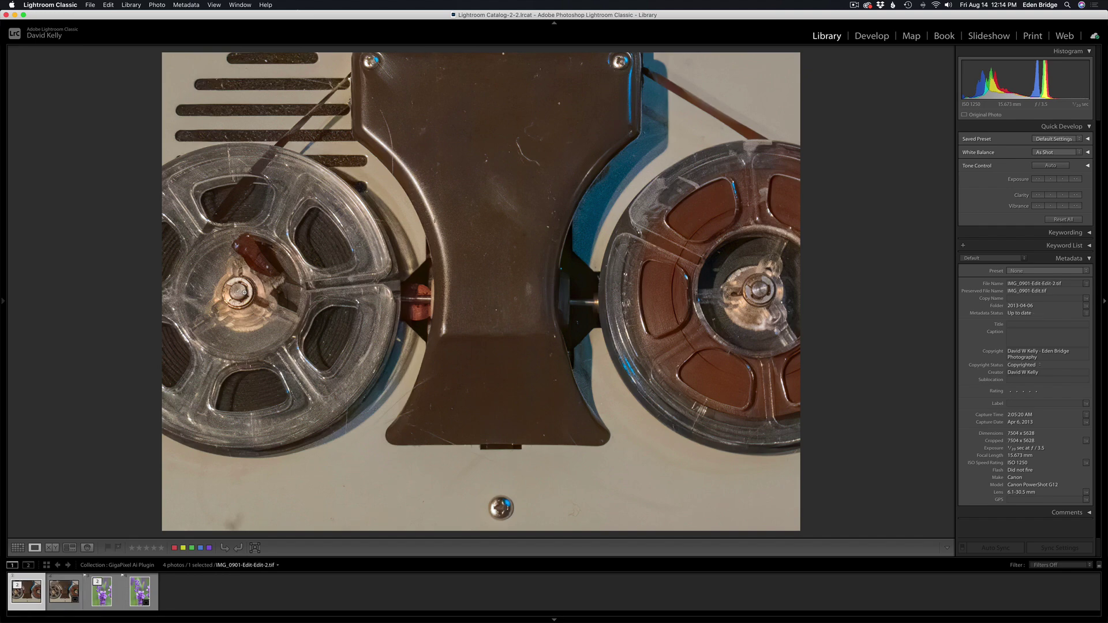
click(243, 292)
drag(260, 291, 541, 313)
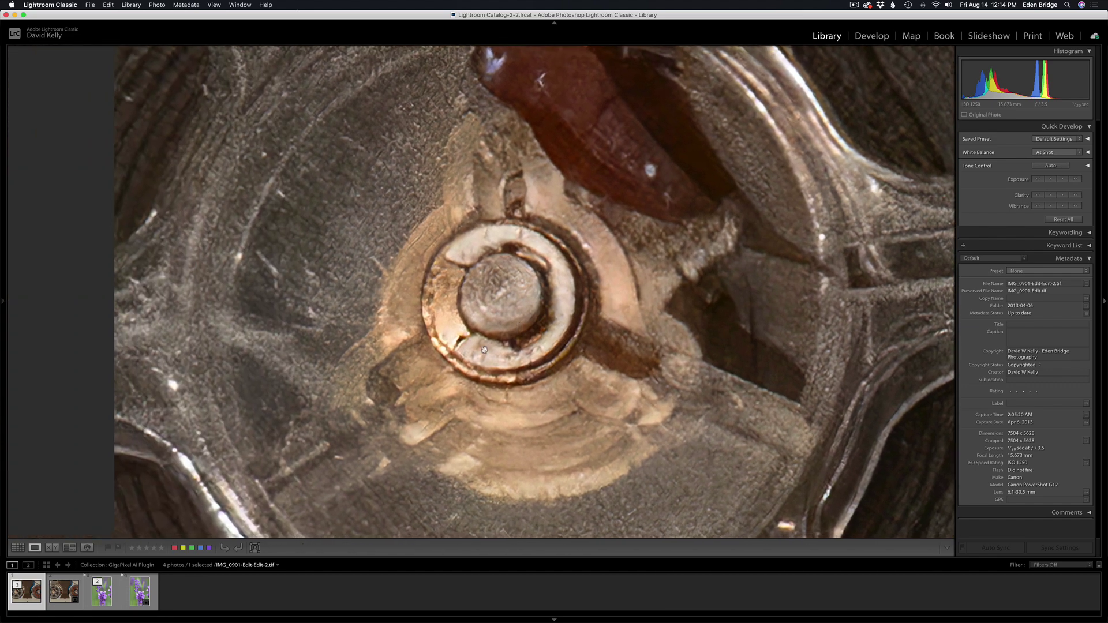
click(68, 598)
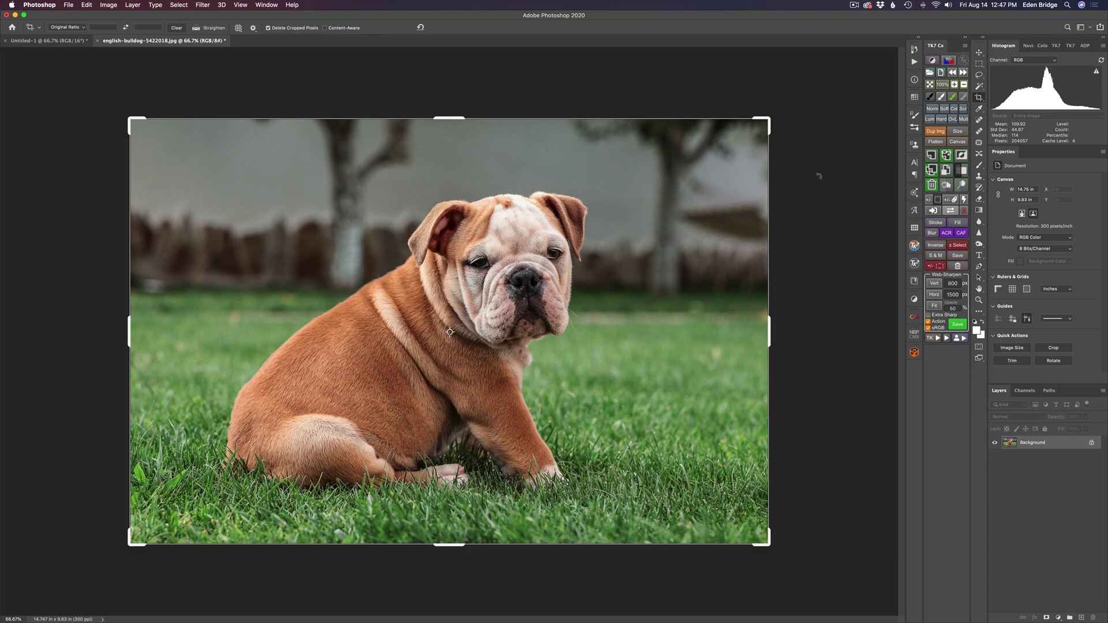
Check the full bulldog photo's width, height and resolution in Image Size without changing anything
click(109, 5)
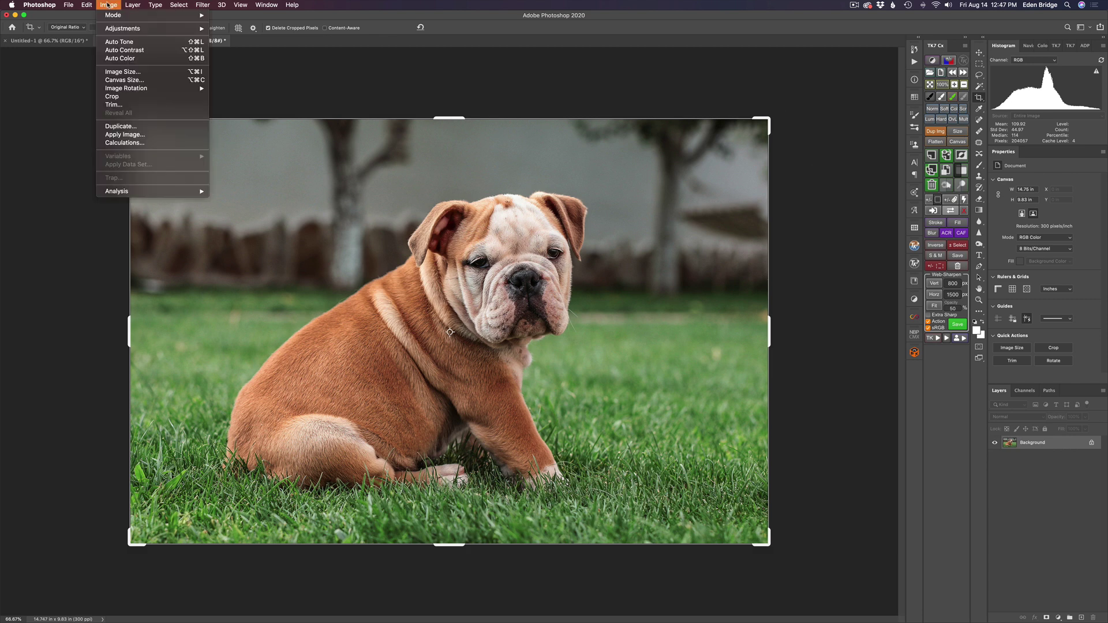
click(124, 72)
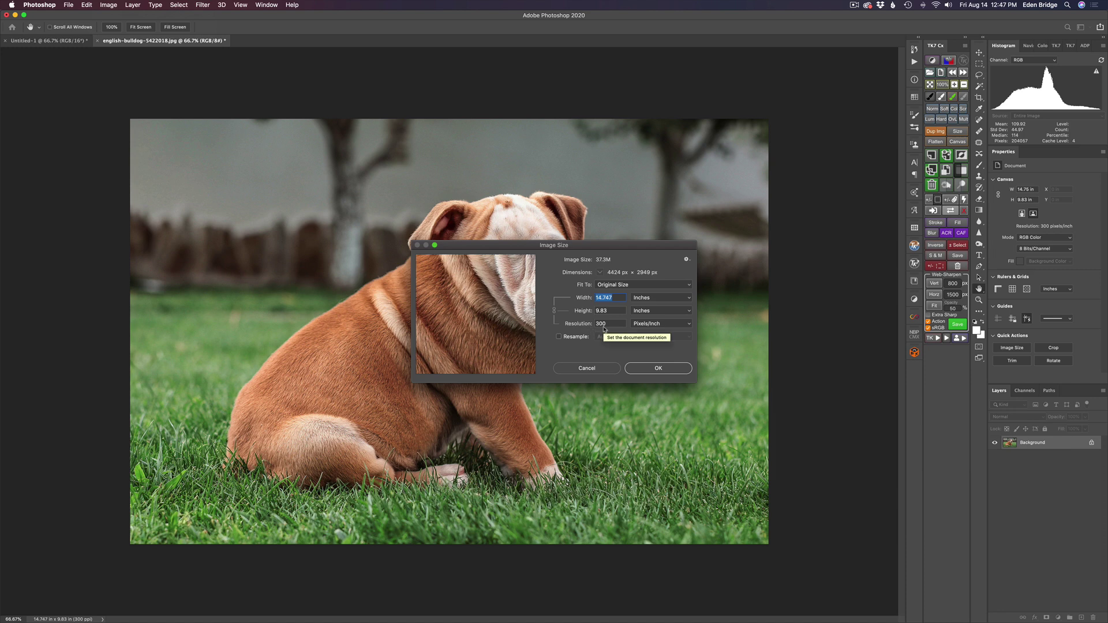
click(600, 370)
Crop the bulldog photo in its original ratio to about 7.37 by 4.92 inches around the dog's head and shoulders
key(c)
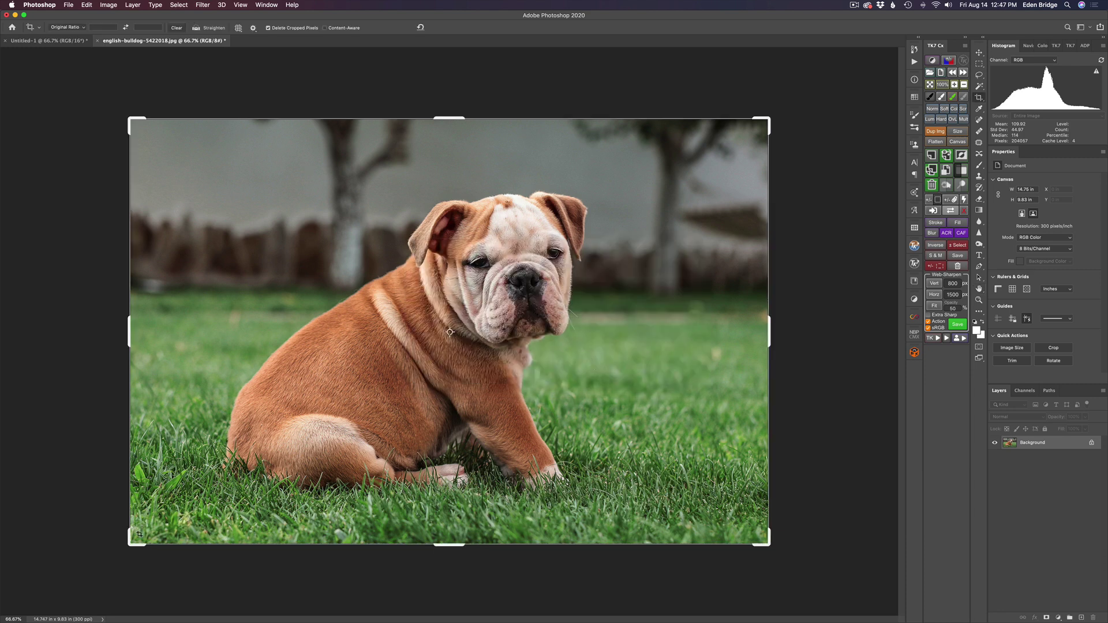
drag(131, 543, 324, 436)
drag(442, 412, 560, 349)
drag(562, 349, 561, 350)
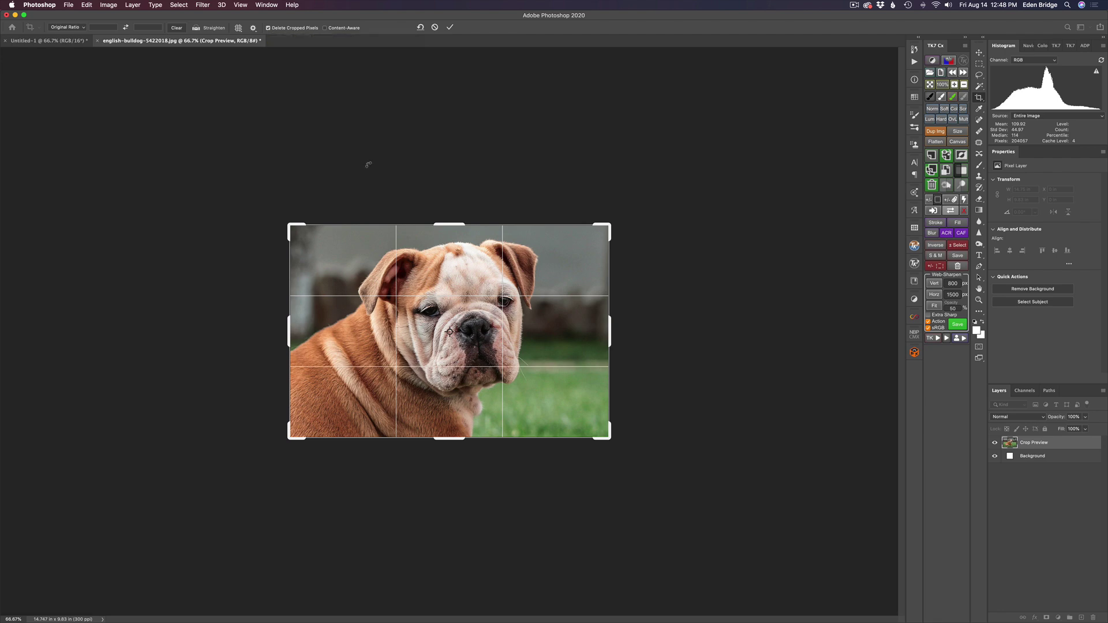
key(Return)
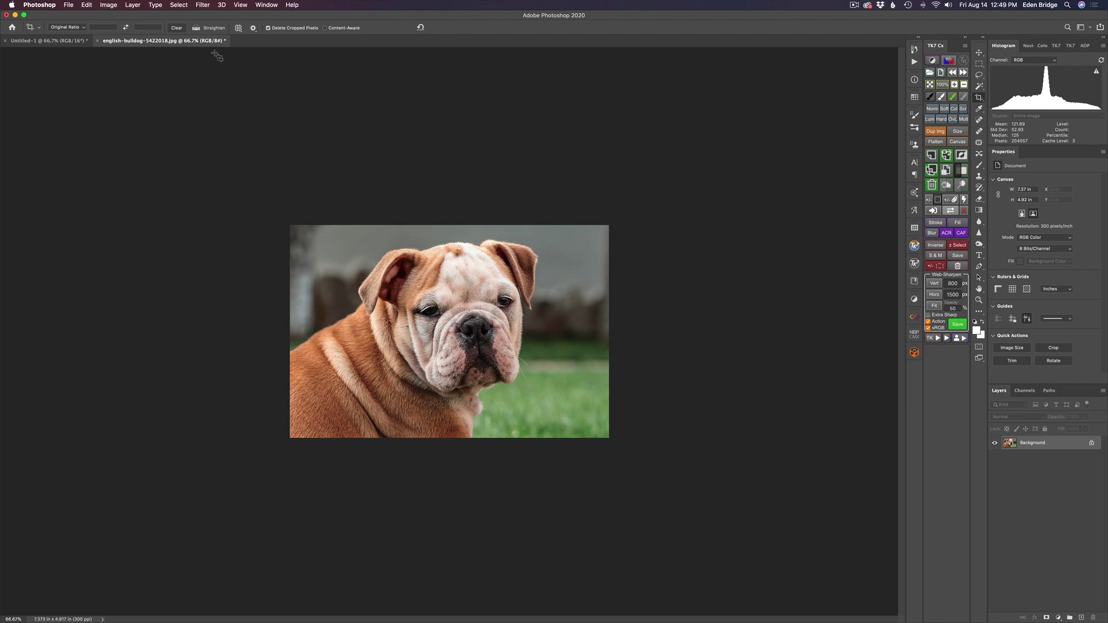
Check the cropped bulldog photo's dimensions and resolution in Image Size, leaving the settings as they are
click(114, 7)
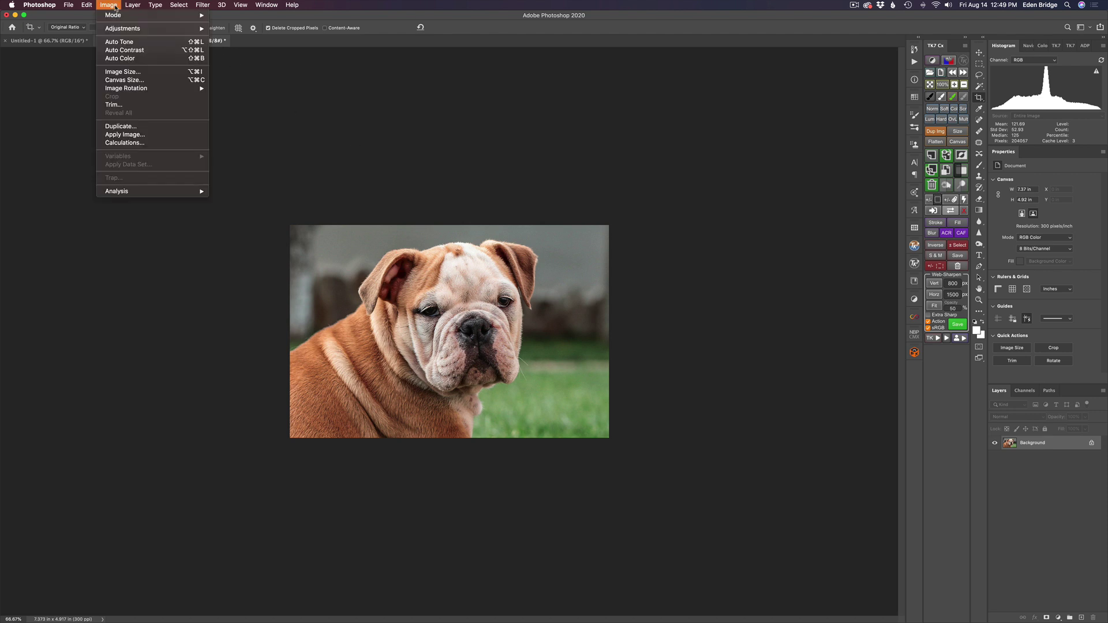
click(130, 72)
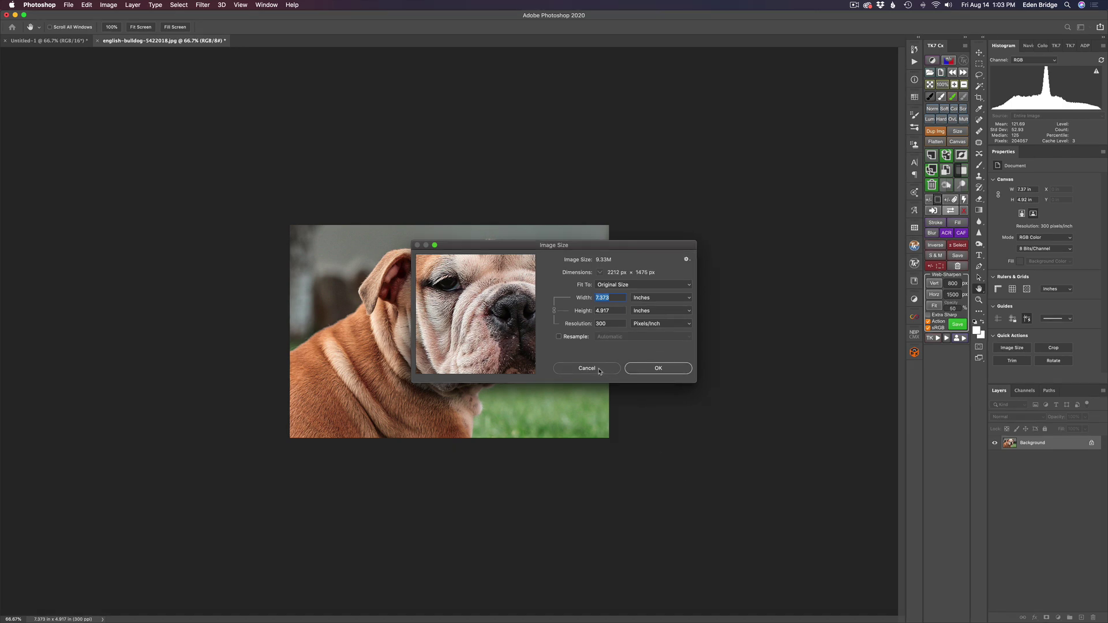
click(600, 371)
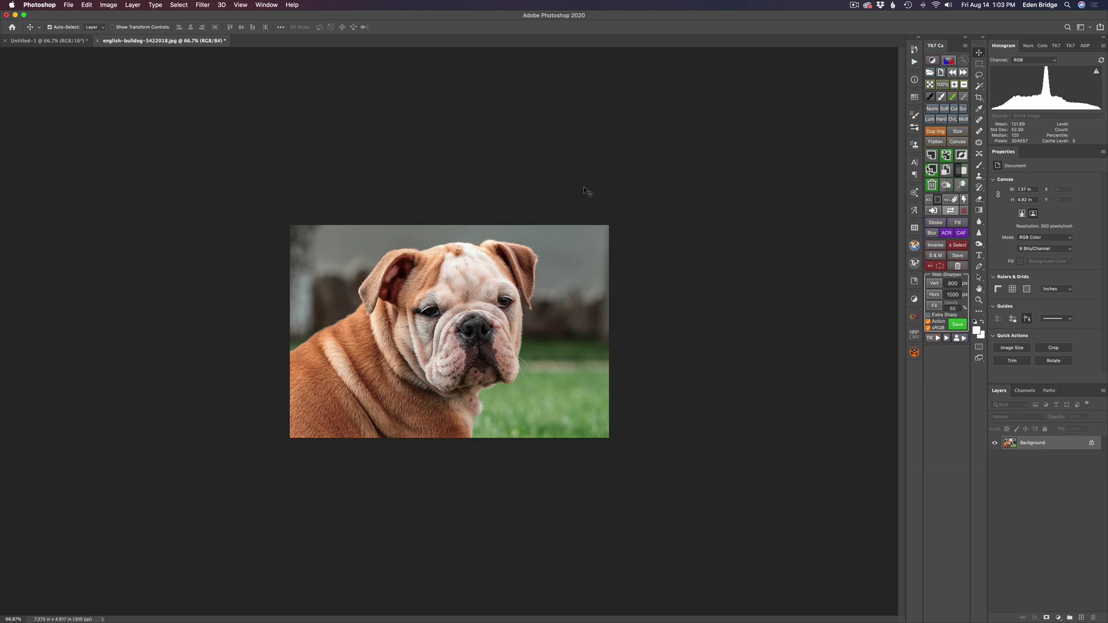
click(202, 6)
mouse_move(328, 249)
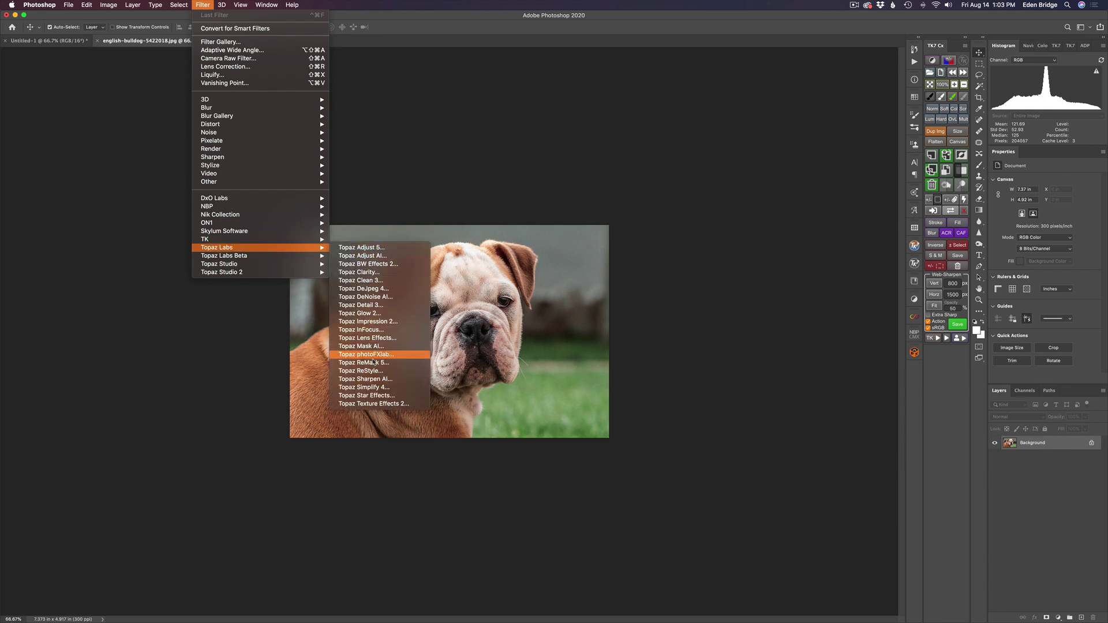
click(448, 114)
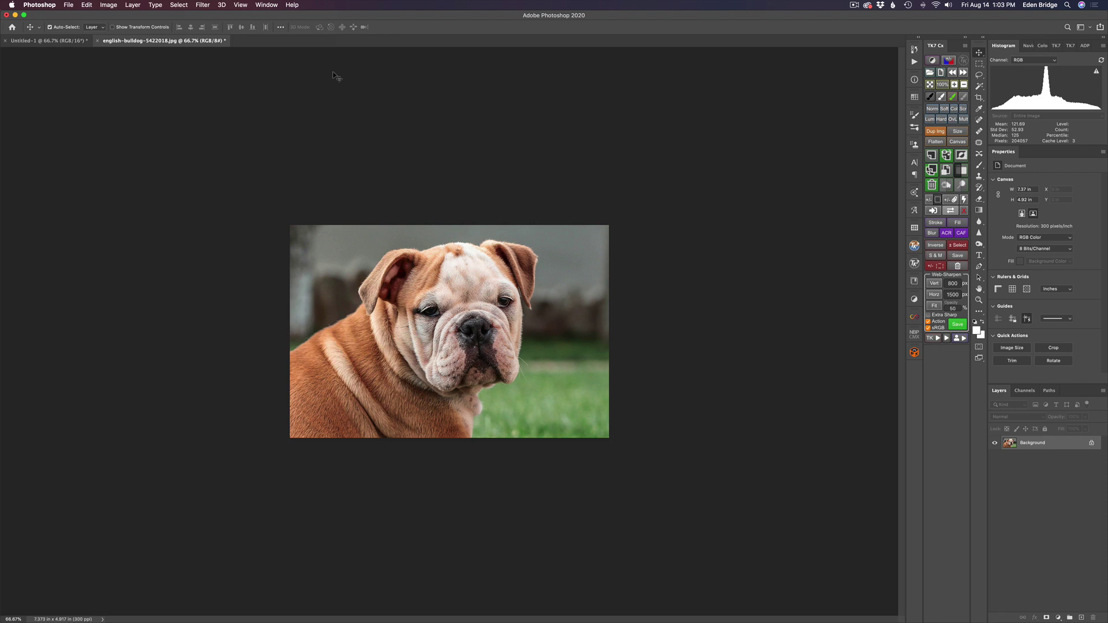
Open the cropped bulldog photo in Topaz Gigapixel AI
click(69, 5)
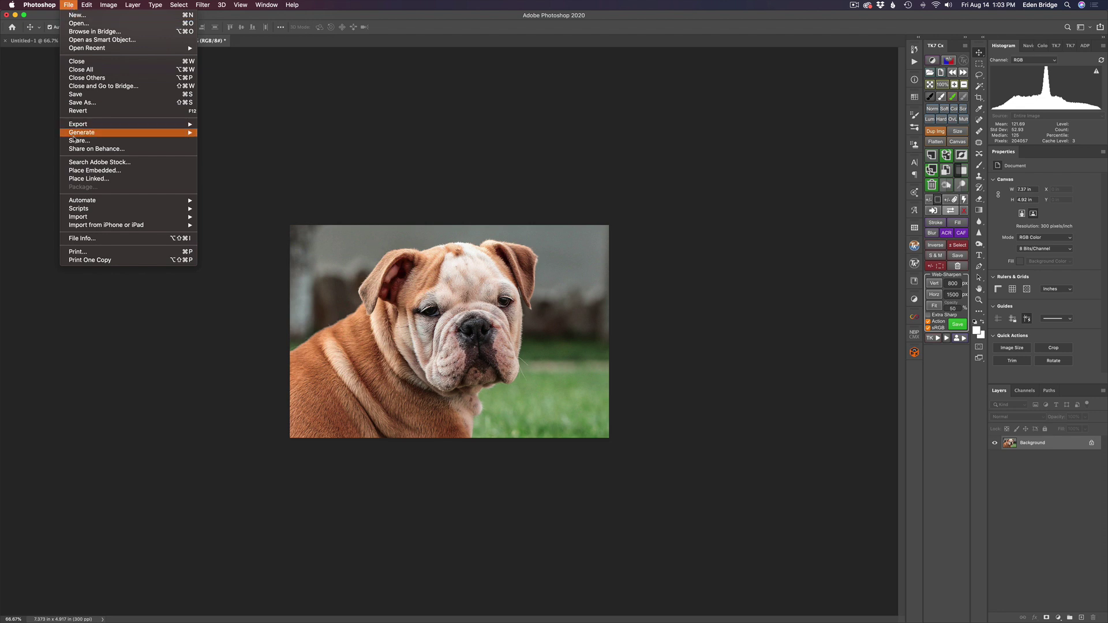
mouse_move(194, 199)
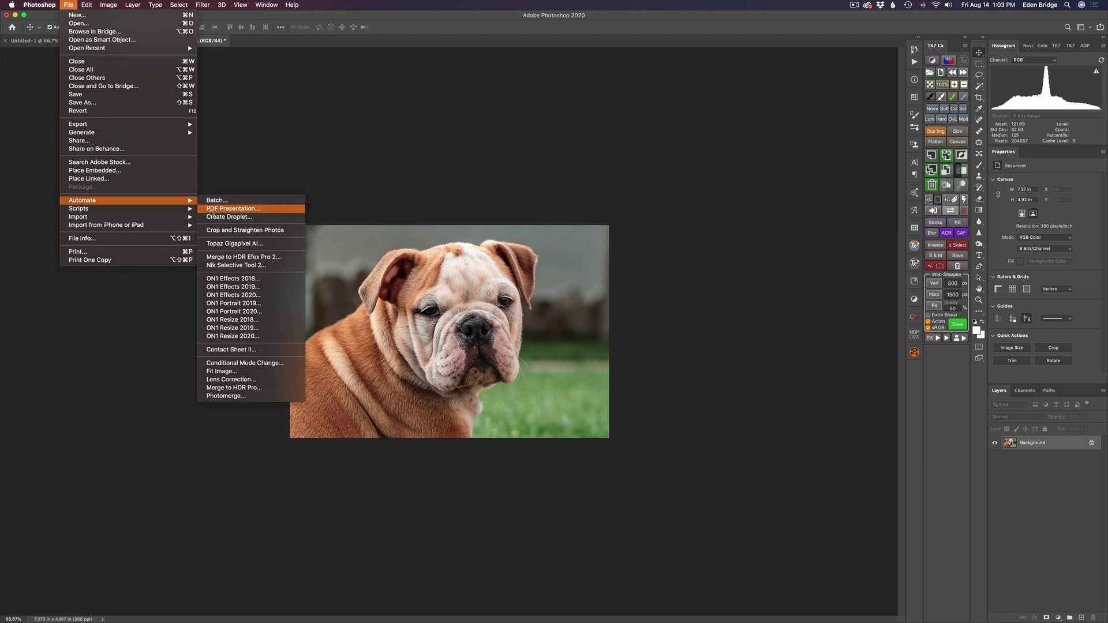
click(226, 244)
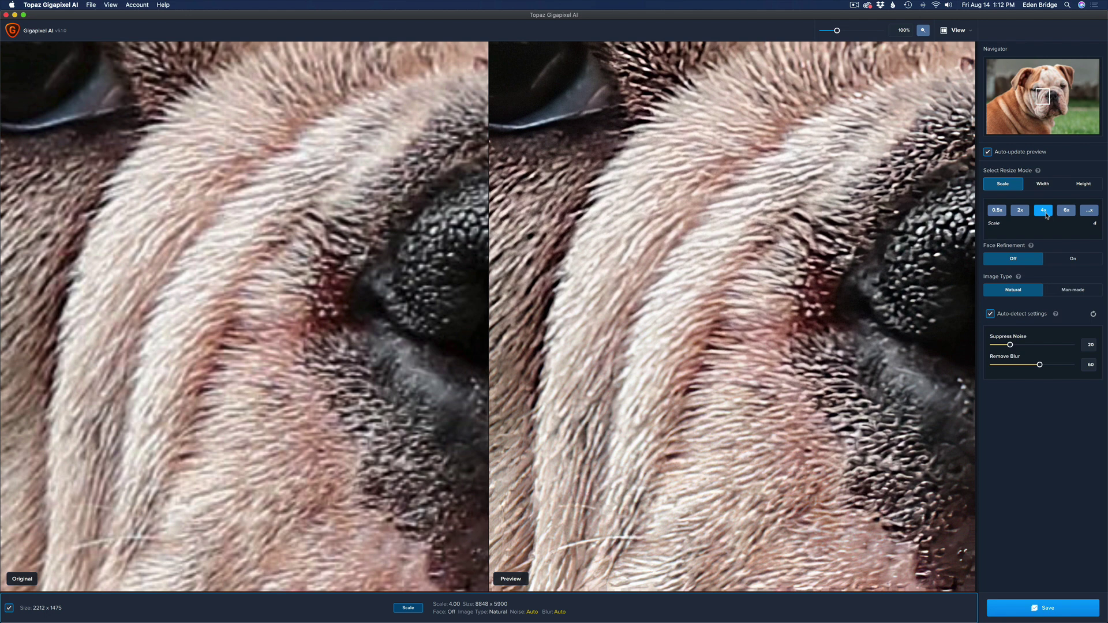
Compare the 2x and 4x previews of the bulldog's face and enlarge the photo at 4x scale
click(1020, 211)
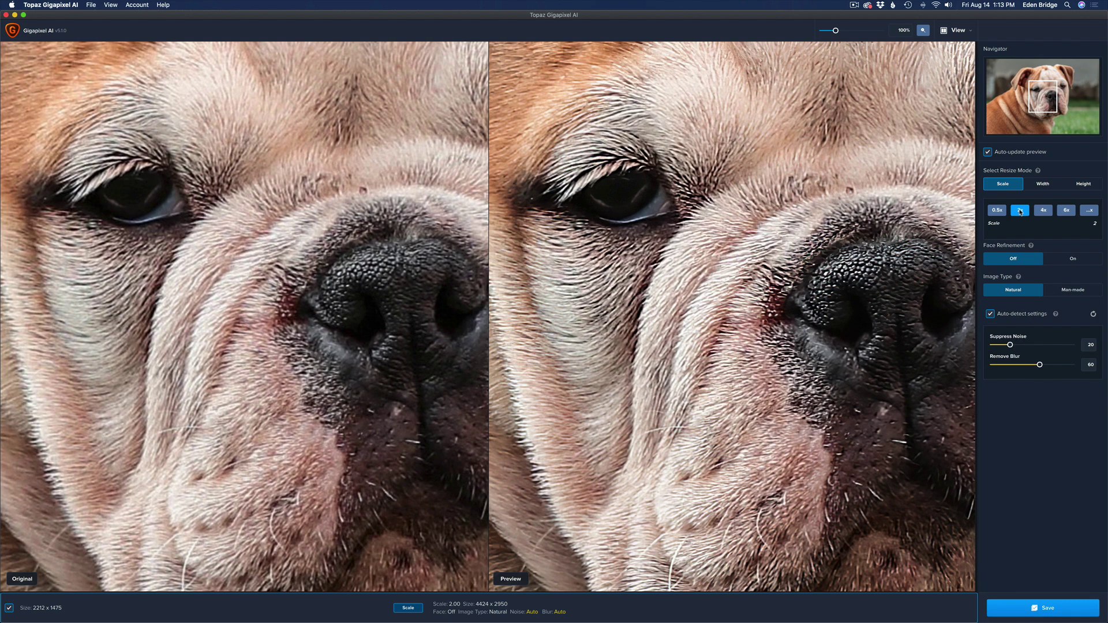
click(1043, 212)
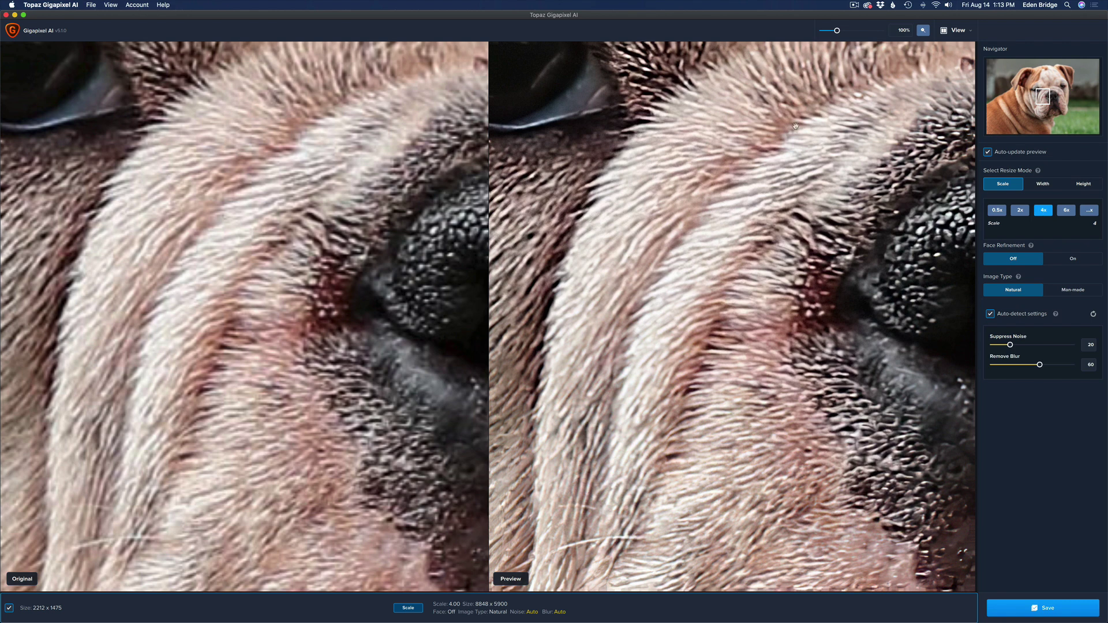
drag(1043, 97, 1038, 88)
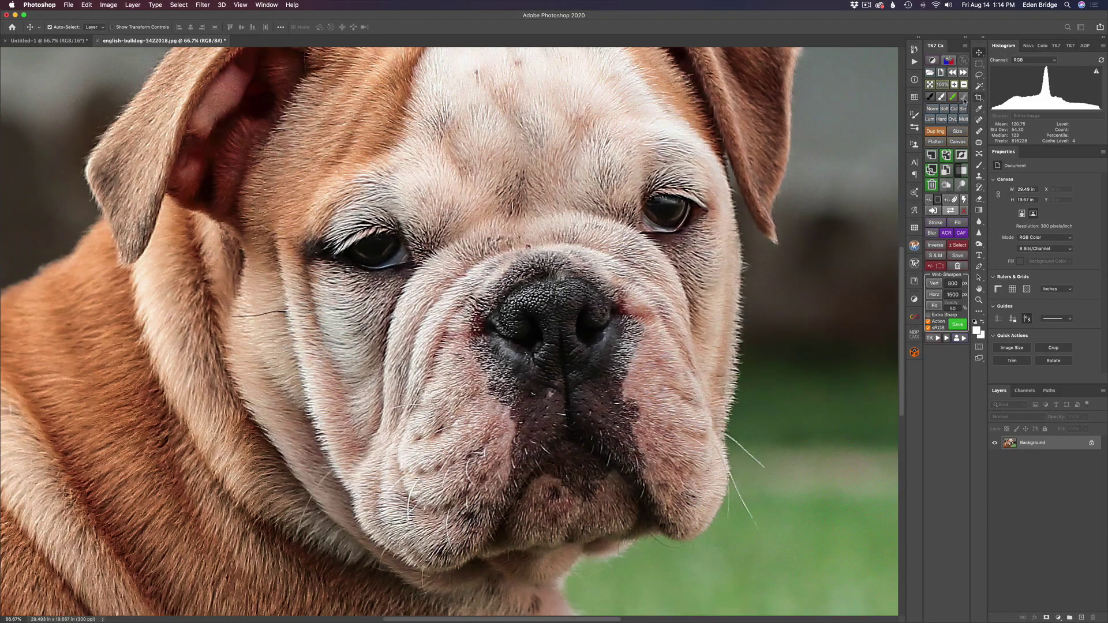
Fit the enlarged bulldog photo to the screen and compare it with its originally opened state in the history
click(930, 85)
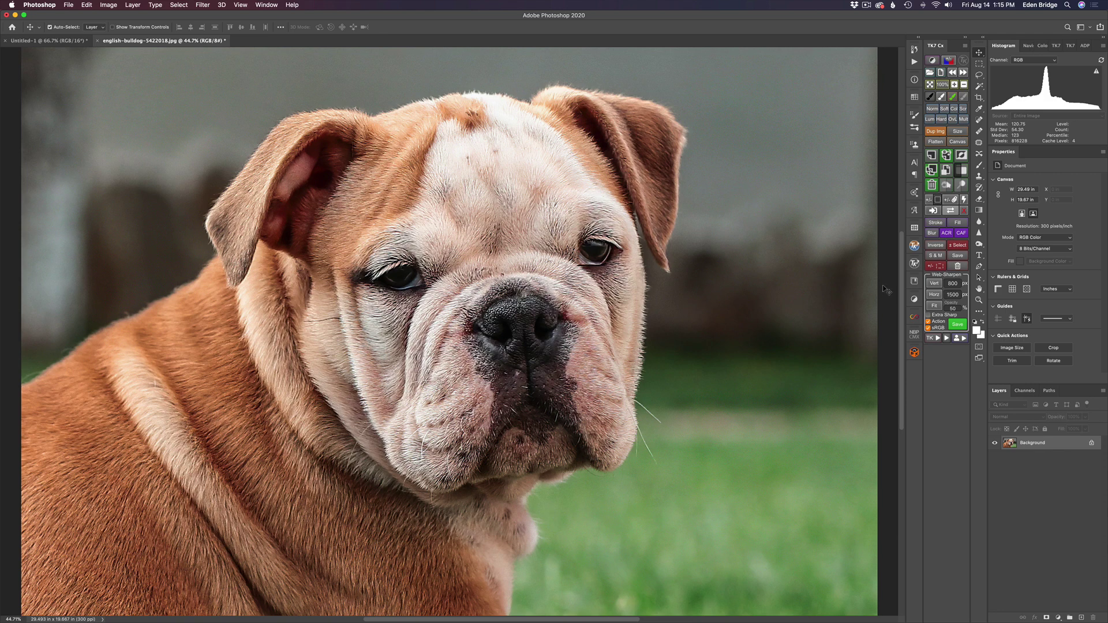
click(916, 50)
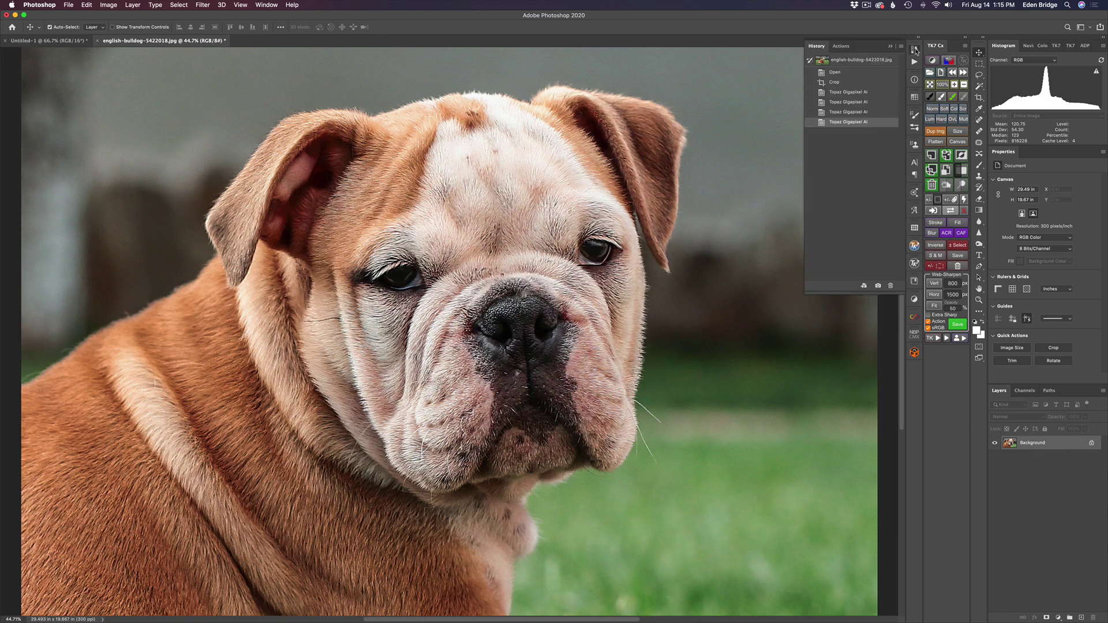
click(866, 73)
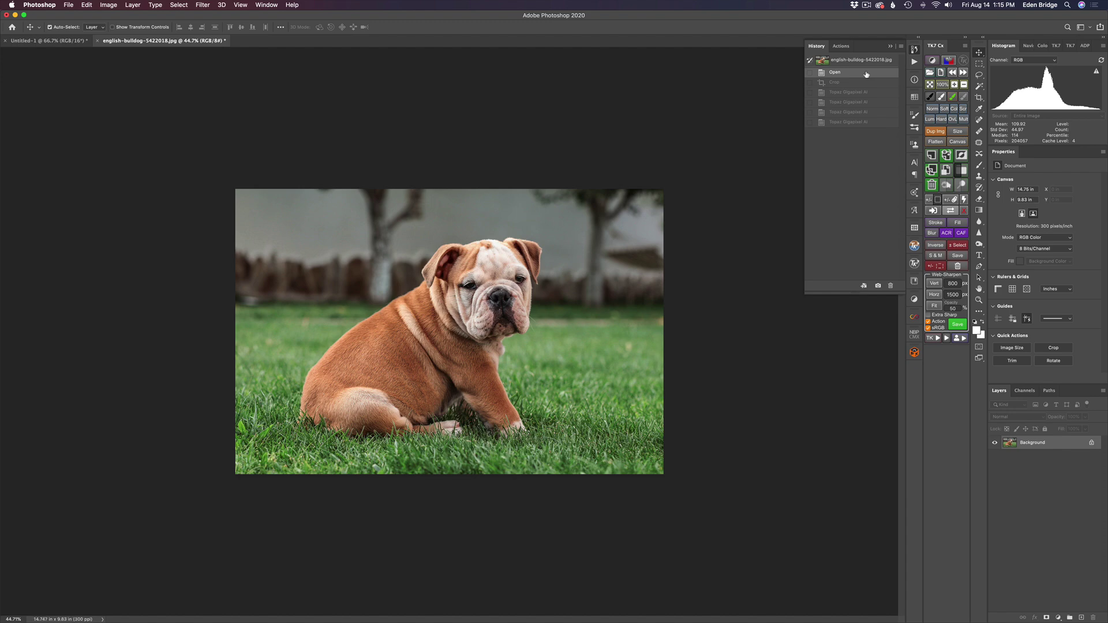
click(853, 123)
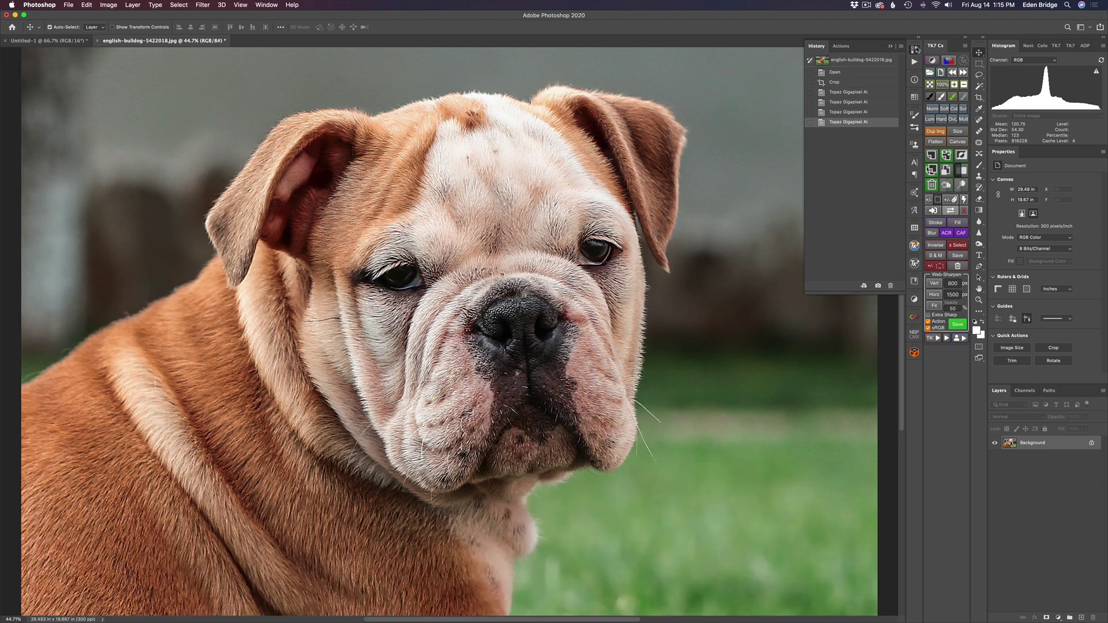
click(915, 50)
View the whole enlarged bulldog photo and check its dimensions and resolution in Image Size without changing them
scroll(893, 167, down, 3)
scroll(893, 167, up, 1)
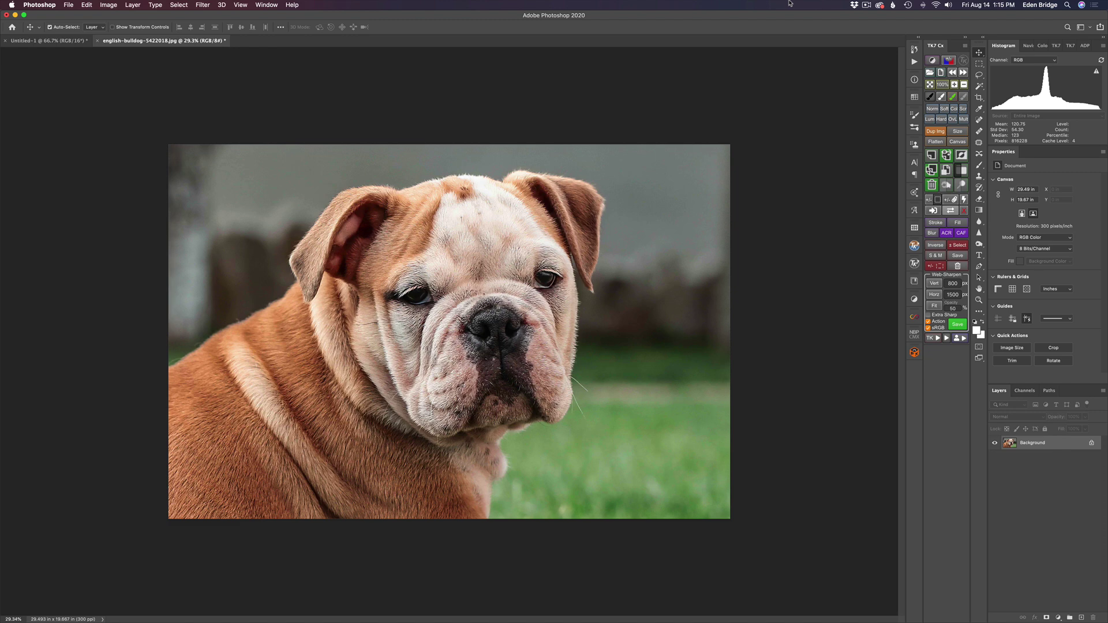
click(106, 6)
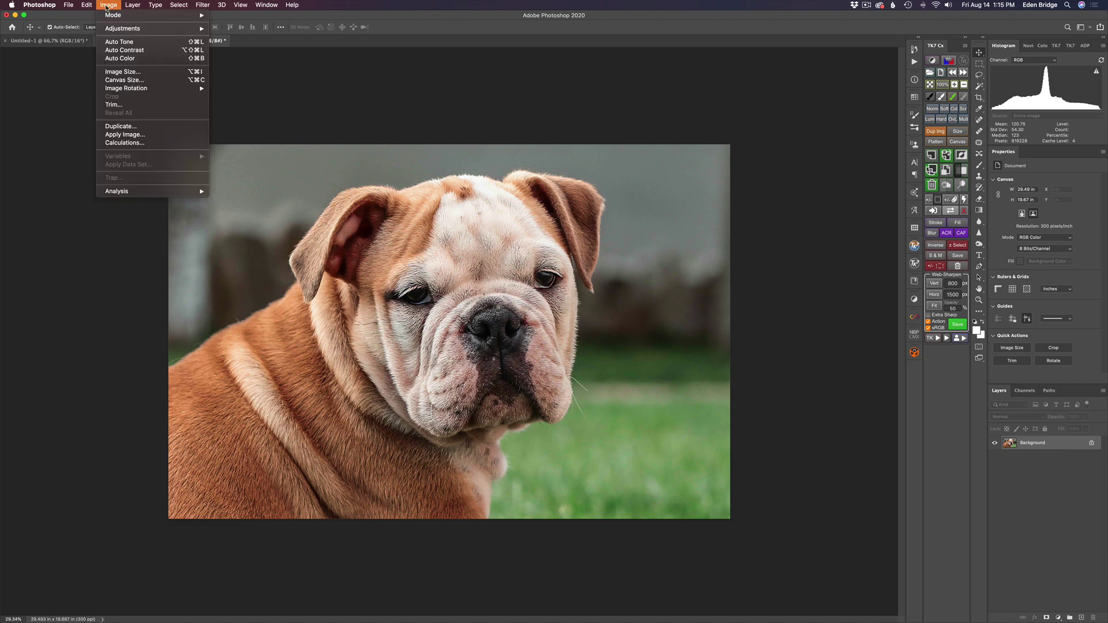
click(132, 73)
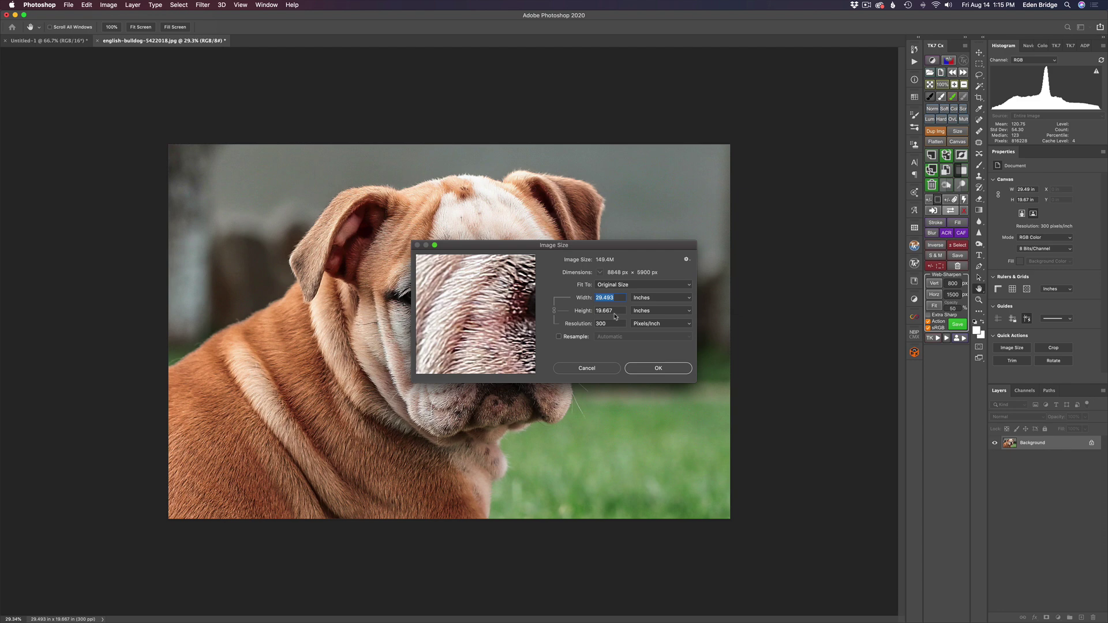
click(587, 369)
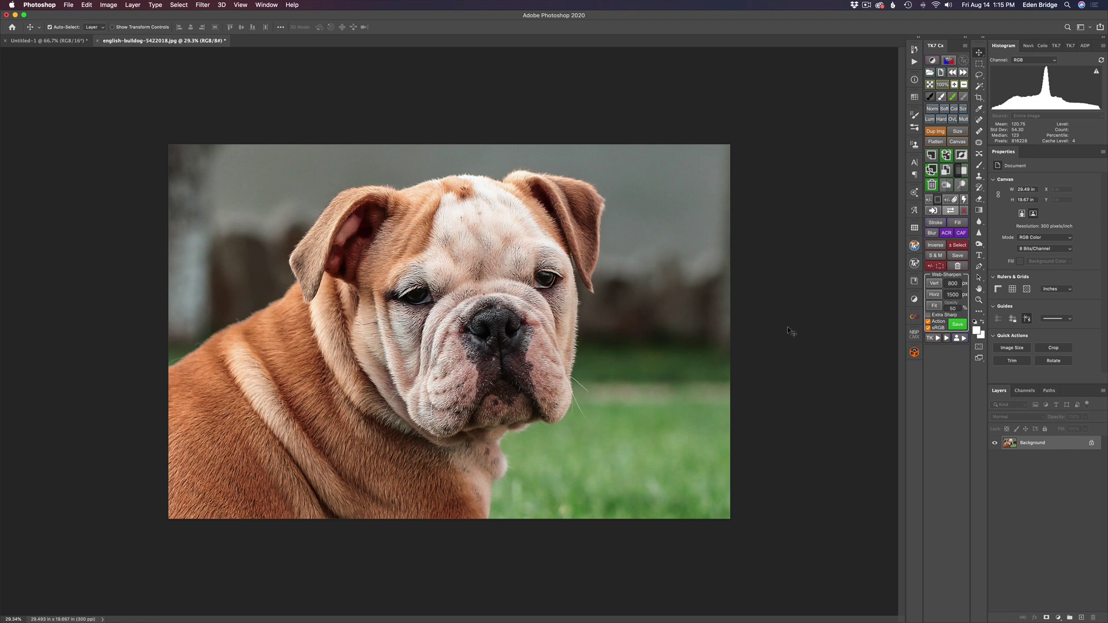
click(68, 6)
mouse_move(118, 203)
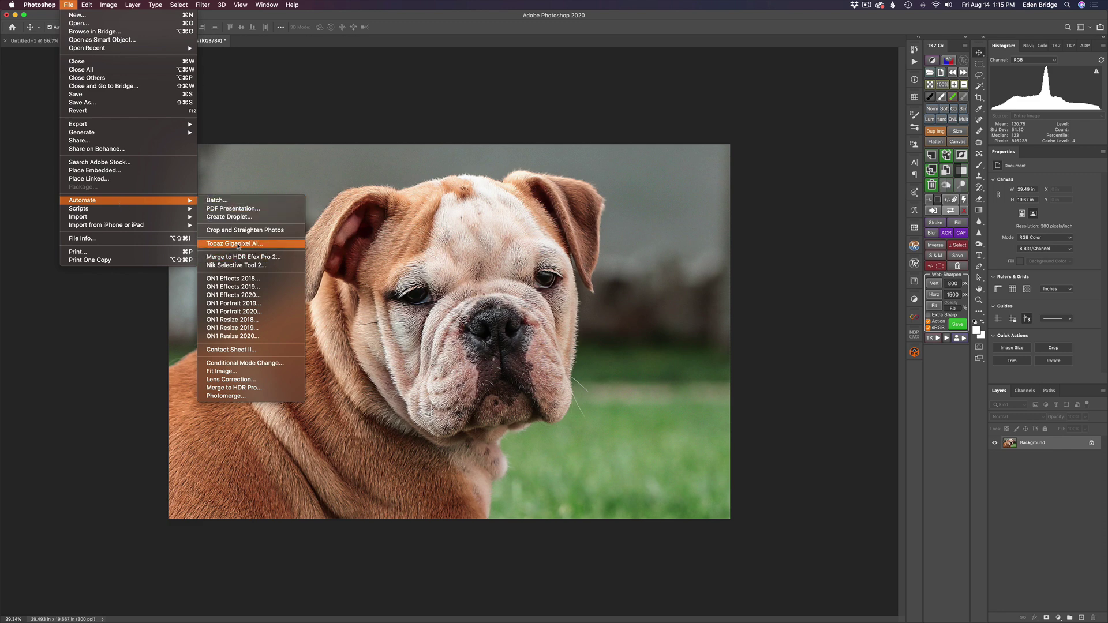
click(703, 97)
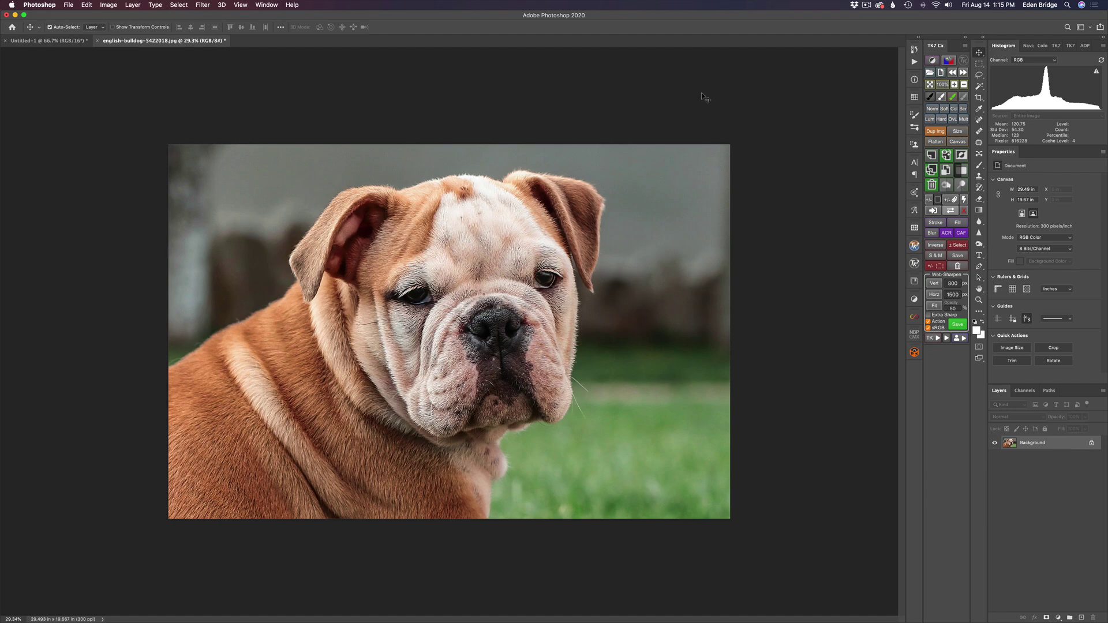